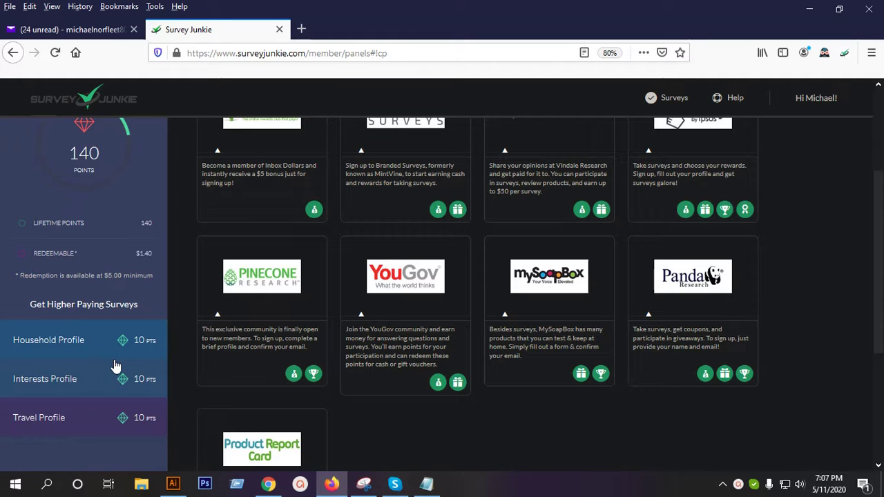
- Open the Household Profile survey and answer Yes to being the household's main financial decision maker
{"action": "scroll", "coordinate": [309, 320], "scroll_direction": "up", "scroll_amount": 2}
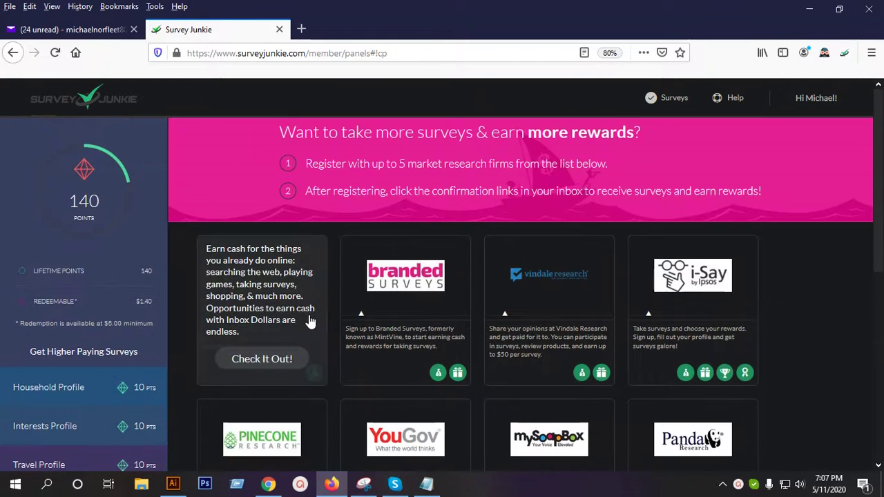
{"action": "scroll", "coordinate": [309, 317], "scroll_direction": "down", "scroll_amount": 2}
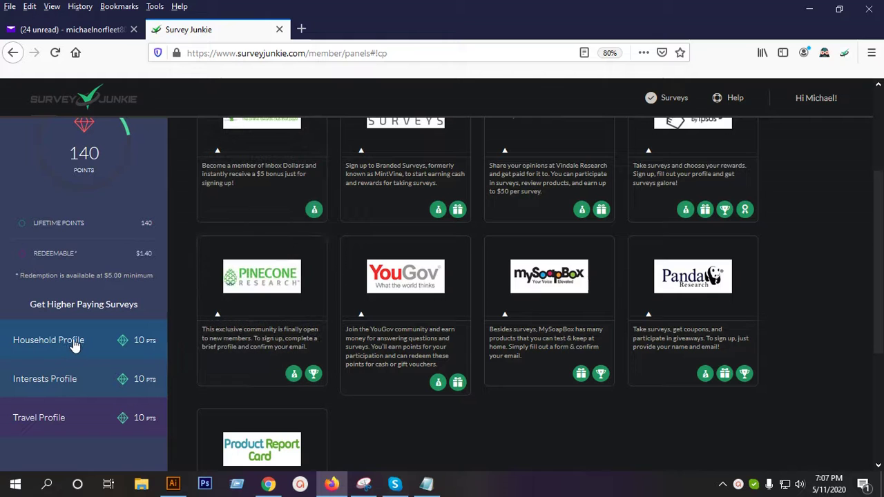
{"action": "scroll", "coordinate": [54, 348], "scroll_direction": "up", "scroll_amount": 2}
{"action": "left_click", "coordinate": [54, 348]}
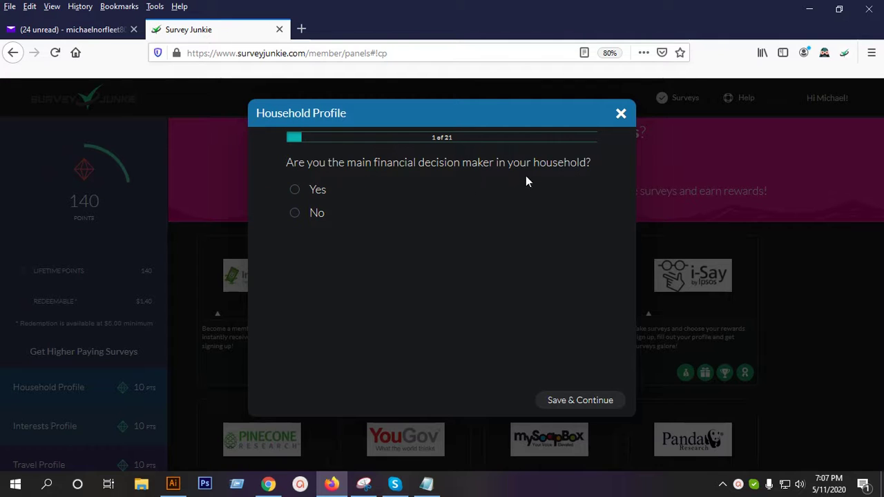
{"action": "left_click", "coordinate": [305, 194]}
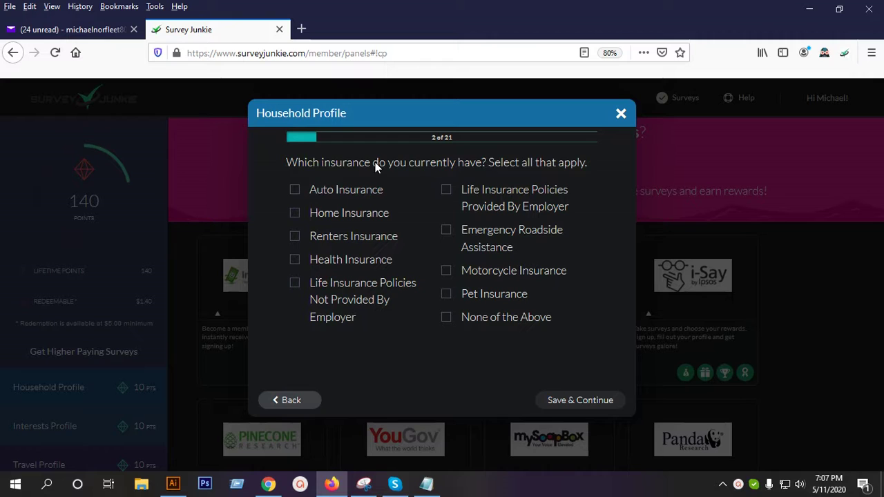
- Report Auto Insurance, Home Insurance and Life Insurance Policies Provided By Employer as current insurance, and save the answer
{"action": "left_click", "coordinate": [352, 194]}
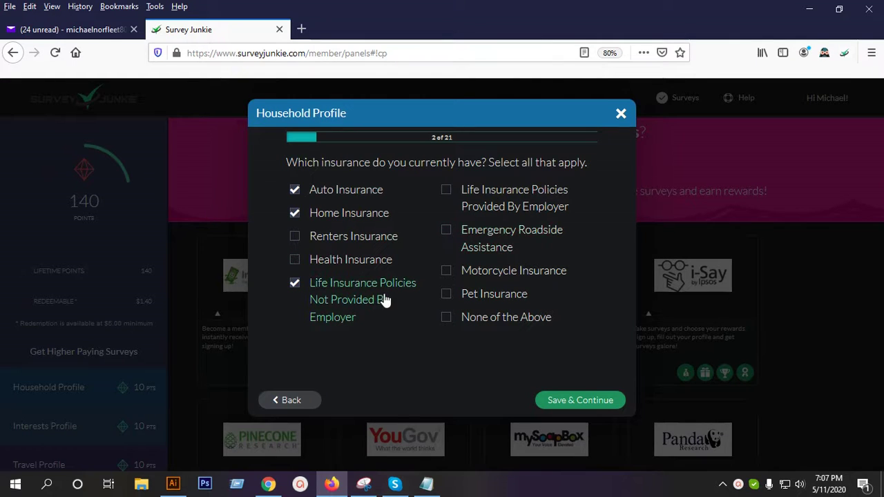
{"action": "left_click", "coordinate": [349, 293]}
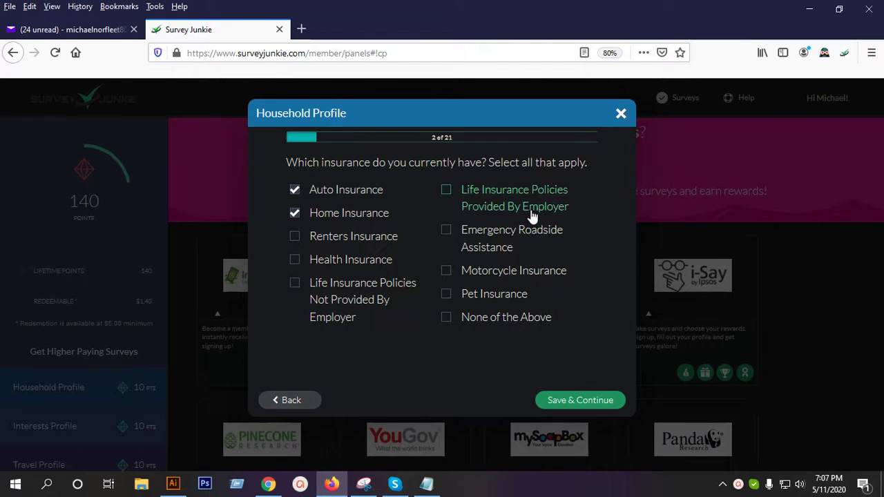
{"action": "left_click", "coordinate": [507, 198]}
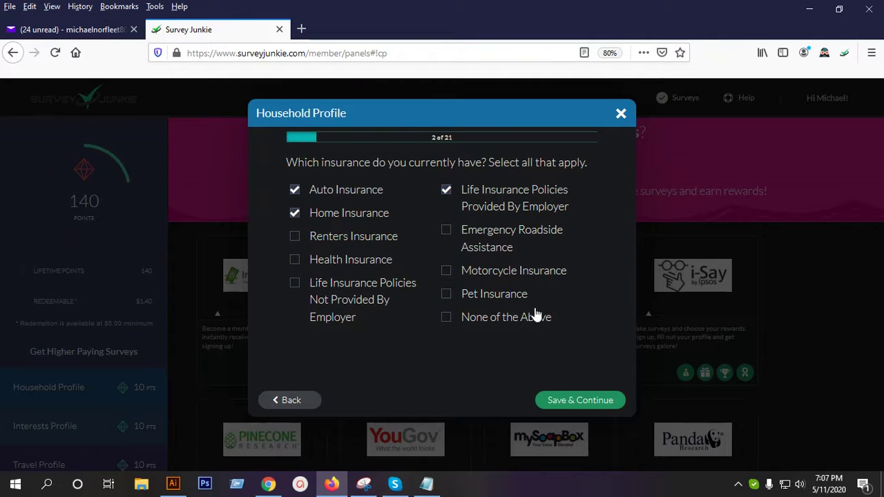
{"action": "left_click", "coordinate": [562, 402]}
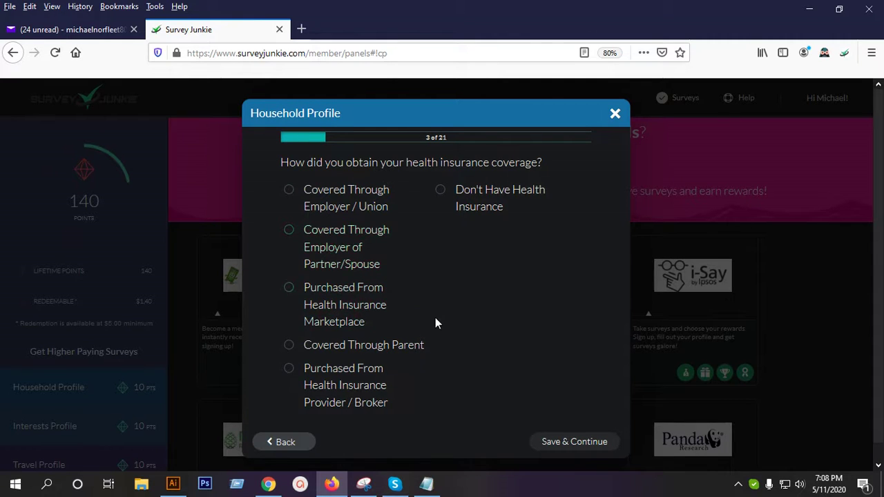
- Answer Covered Through Employer / Union for health insurance, and save MasterCard and Visa as the credit cards held
{"action": "left_click", "coordinate": [352, 206]}
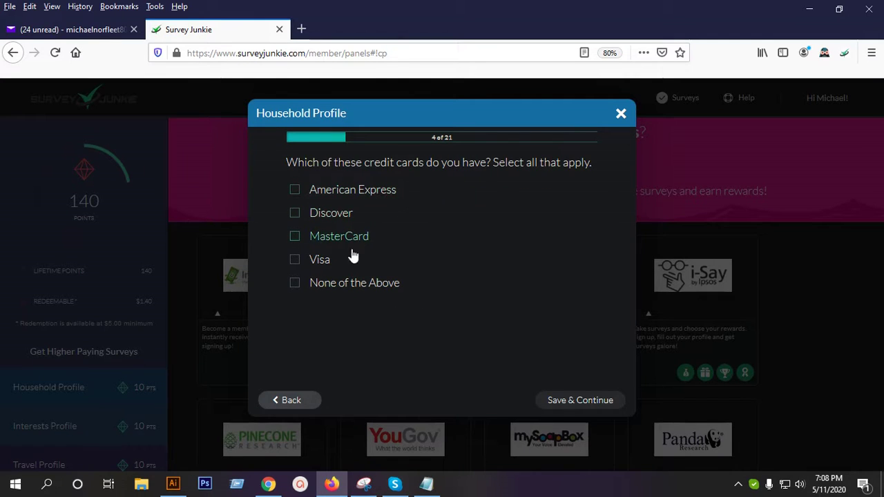
{"action": "left_click", "coordinate": [330, 239]}
{"action": "left_click", "coordinate": [328, 266]}
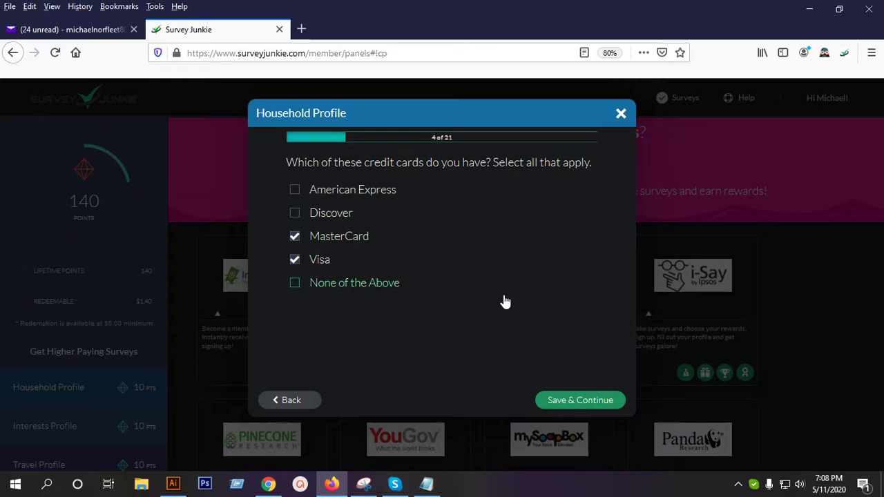
{"action": "left_click", "coordinate": [560, 403]}
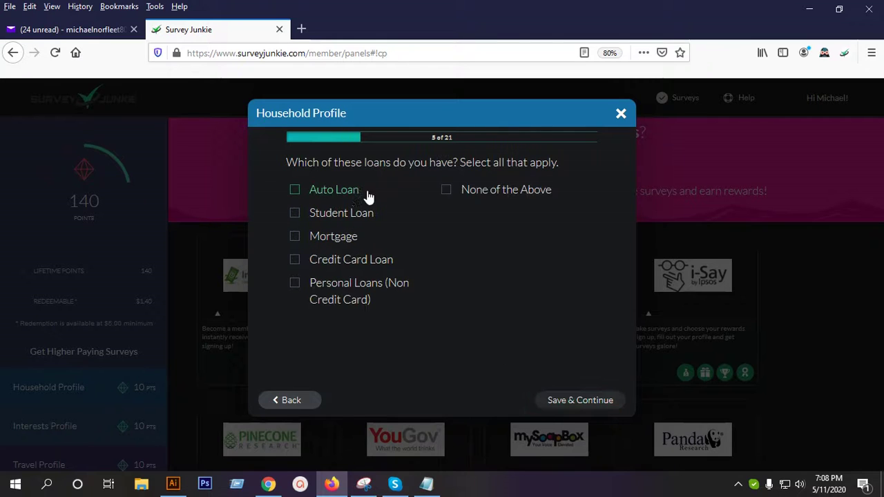
- Save Auto Loan and Mortgage as the loans held, and Checking Account and Savings Account as the financial products
{"action": "left_click", "coordinate": [345, 190]}
{"action": "left_click", "coordinate": [340, 239]}
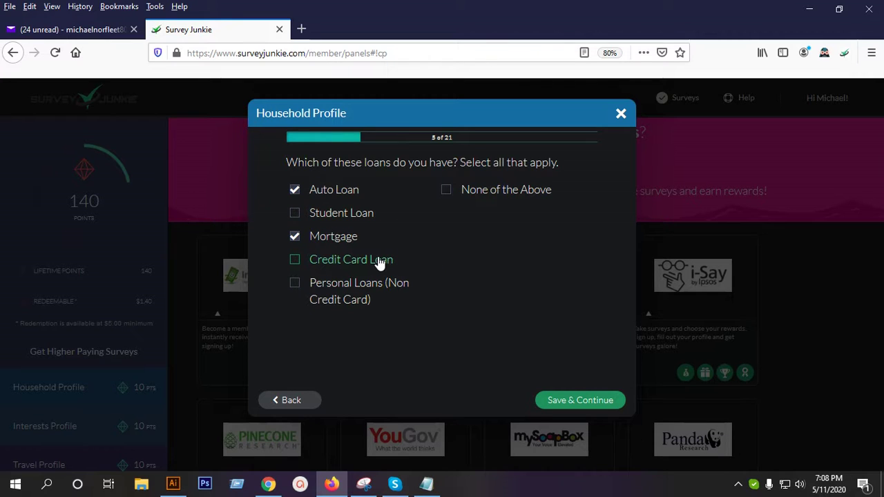
{"action": "left_click", "coordinate": [581, 403]}
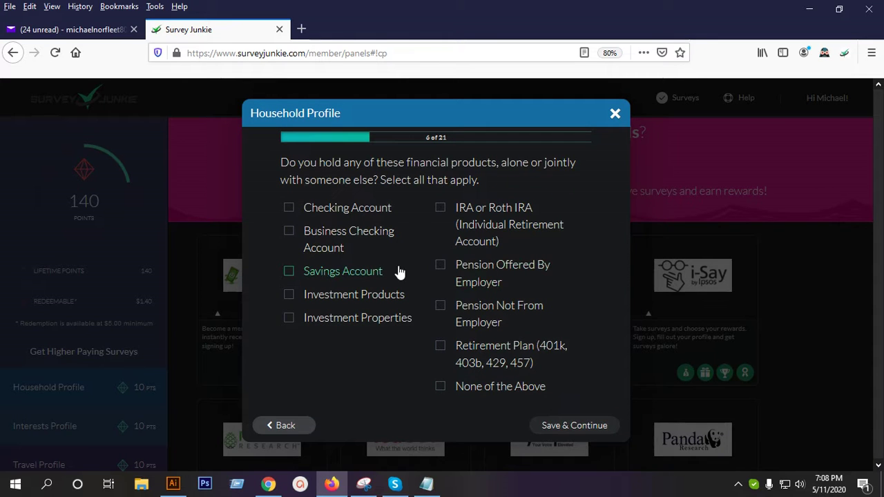
{"action": "left_click", "coordinate": [355, 219]}
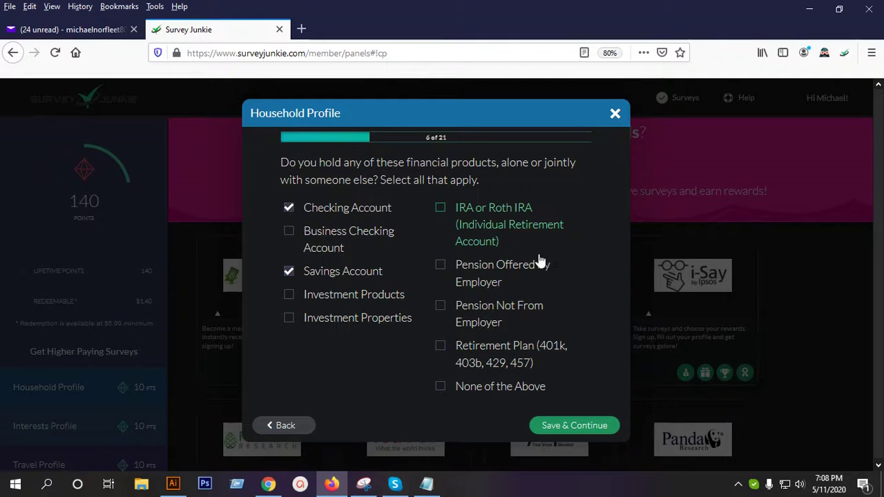
{"action": "left_click", "coordinate": [579, 437]}
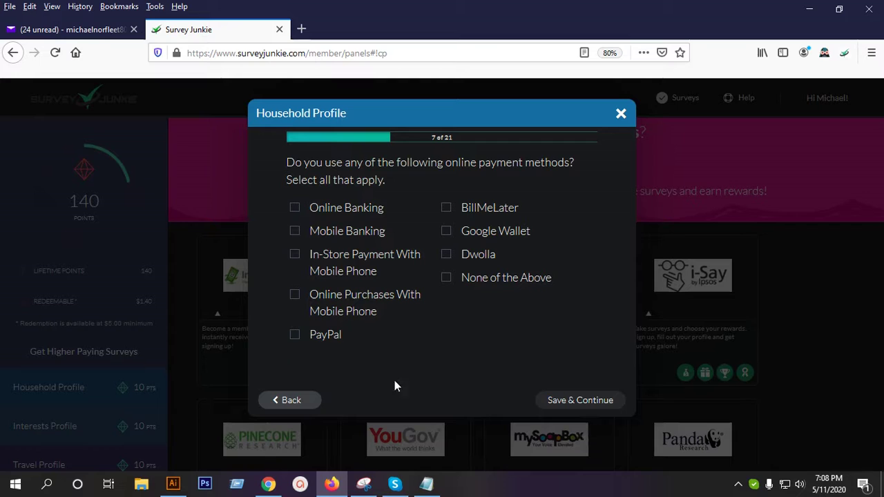
- Save Online Banking, Mobile Banking and PayPal as online payment methods, and answer Yes to voting in the most recent Presidential election
{"action": "left_click", "coordinate": [355, 218]}
{"action": "left_click", "coordinate": [346, 233]}
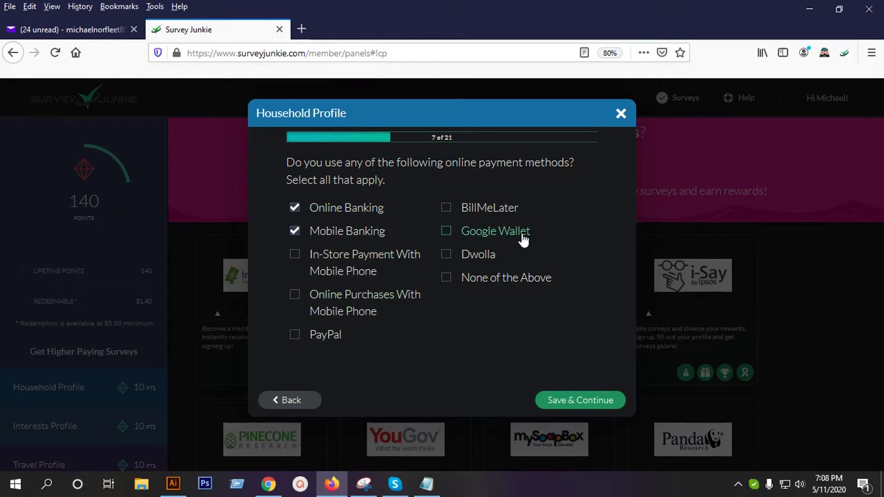
{"action": "left_click", "coordinate": [319, 342]}
{"action": "left_click", "coordinate": [568, 402]}
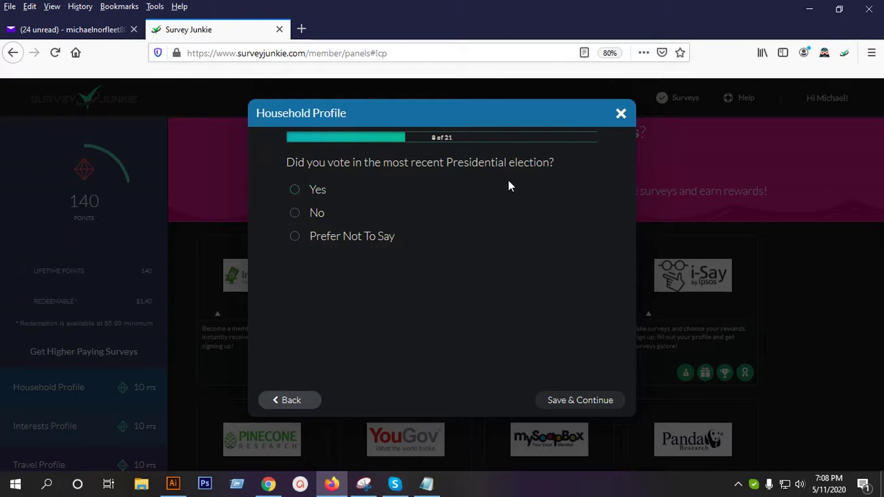
{"action": "left_click", "coordinate": [315, 197]}
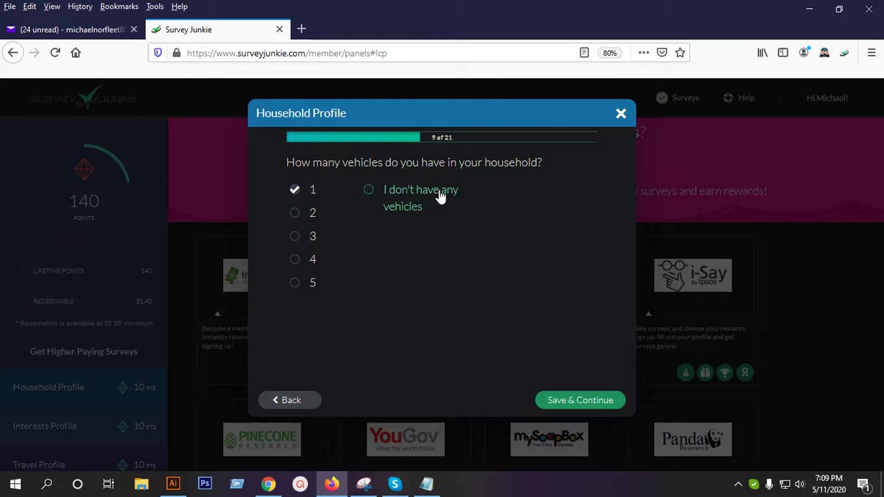
- Save one household vehicle, an owned 2015 BMW 550i hatchback, and record the main car as a New Purchase
{"action": "left_click", "coordinate": [560, 399]}
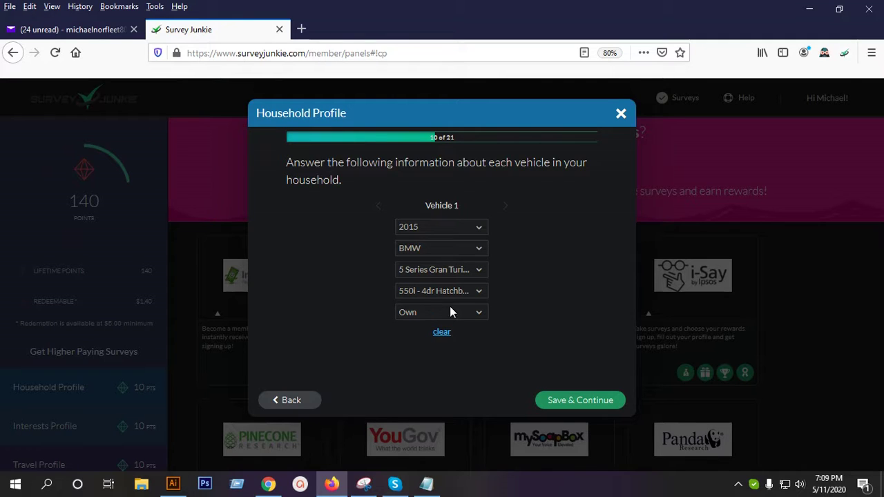
{"action": "left_click", "coordinate": [556, 403]}
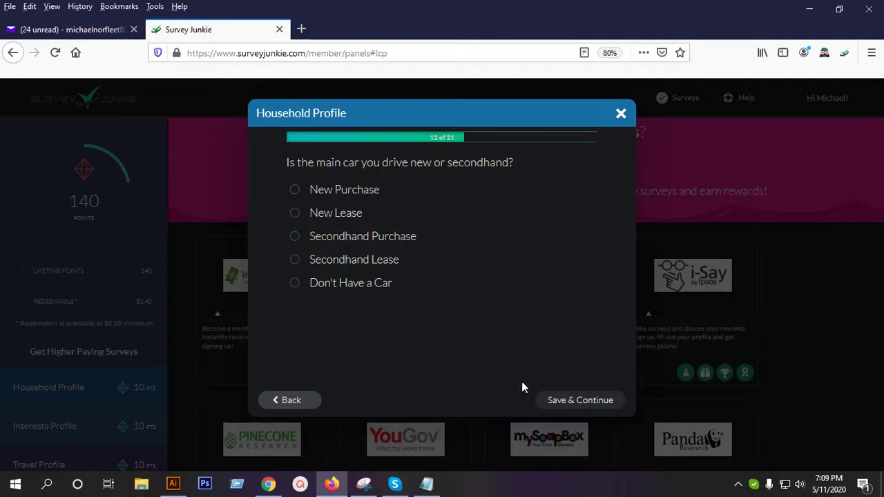
{"action": "left_click", "coordinate": [359, 206]}
{"action": "left_click", "coordinate": [290, 435]}
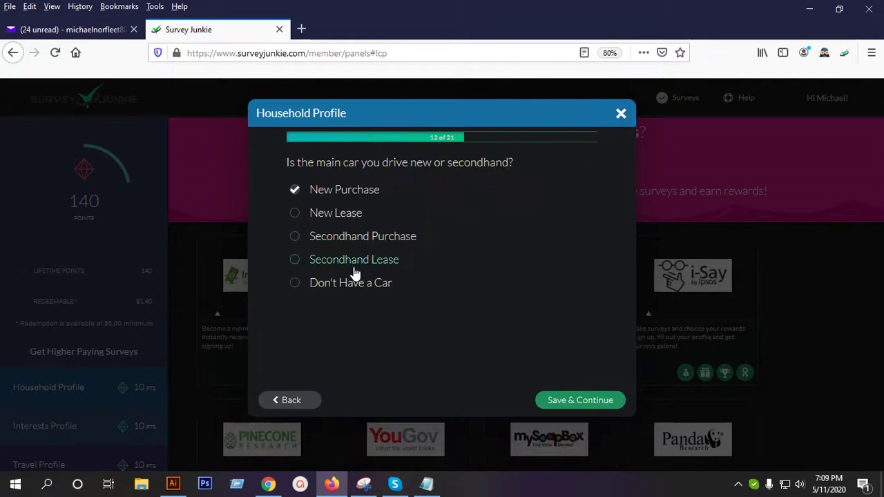
{"action": "left_click", "coordinate": [571, 403]}
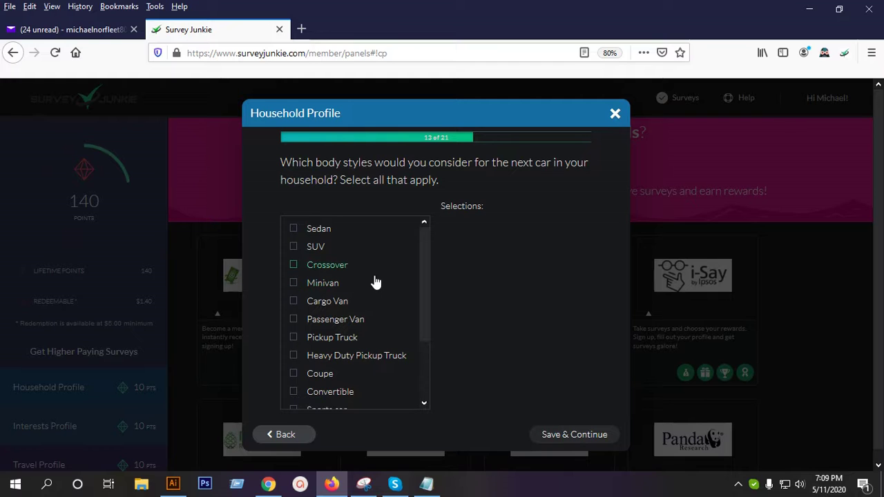
- Choose Luxury car and Sedan as body styles considered for the household's next car, and save the answer
{"action": "scroll", "coordinate": [374, 281], "scroll_direction": "down", "scroll_amount": 4}
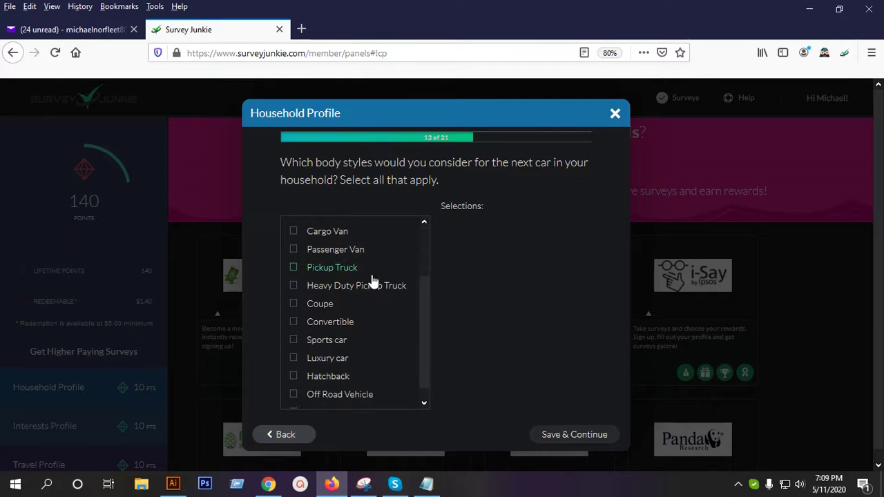
{"action": "scroll", "coordinate": [367, 356], "scroll_direction": "up", "scroll_amount": 4}
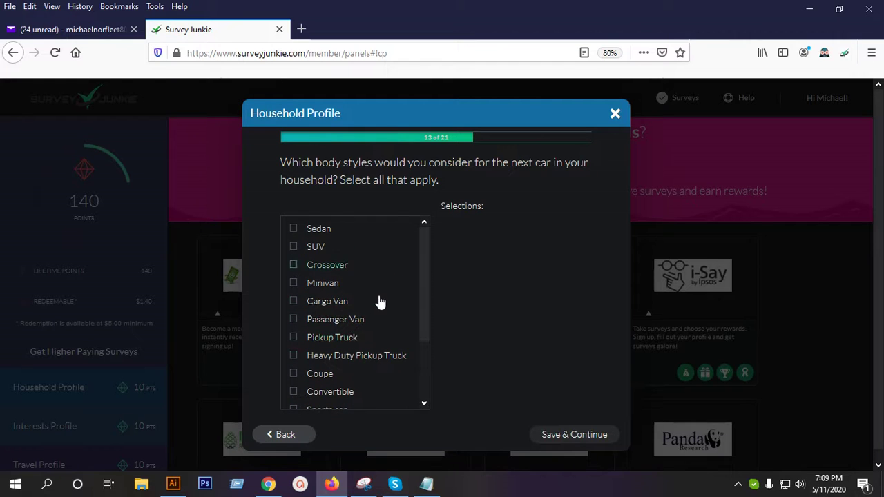
{"action": "scroll", "coordinate": [383, 311], "scroll_direction": "down", "scroll_amount": 4}
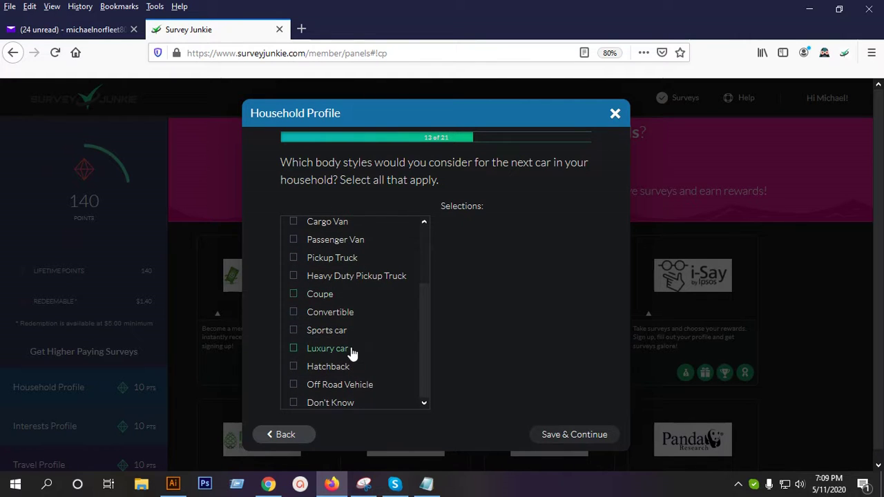
{"action": "left_click", "coordinate": [354, 353]}
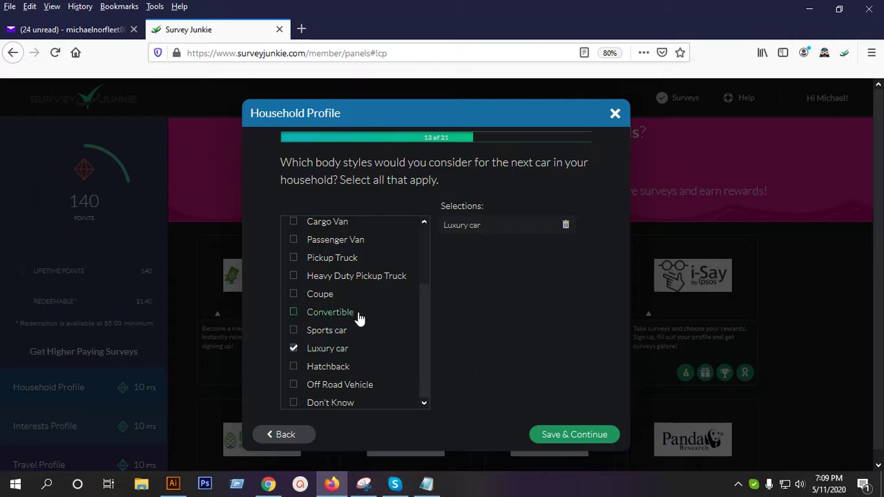
{"action": "scroll", "coordinate": [346, 276], "scroll_direction": "up", "scroll_amount": 3}
{"action": "left_click", "coordinate": [332, 233]}
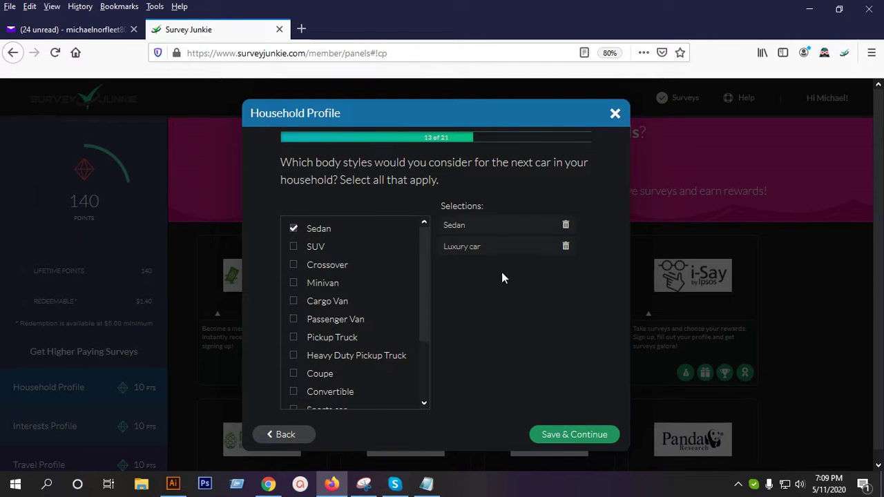
{"action": "left_click", "coordinate": [575, 436]}
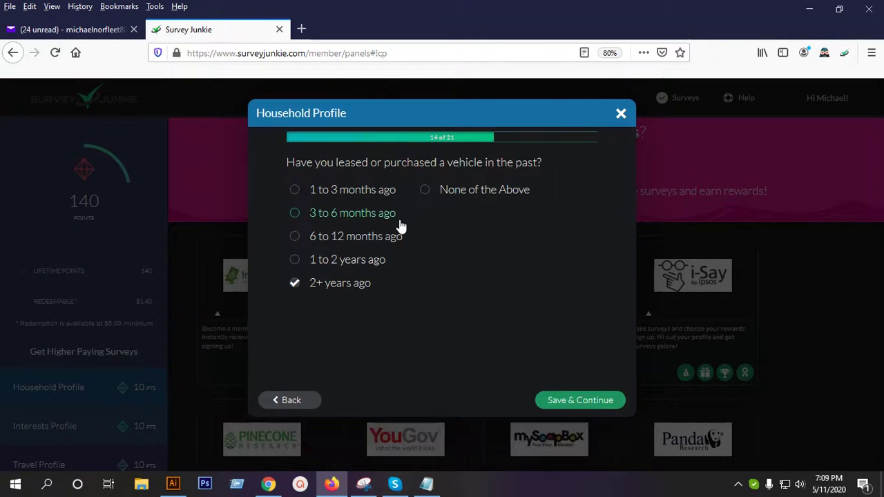
- Save 2+ years ago for the past vehicle purchase or lease, and answer that another is intended in the next 1 to 2 years
{"action": "left_click", "coordinate": [596, 403]}
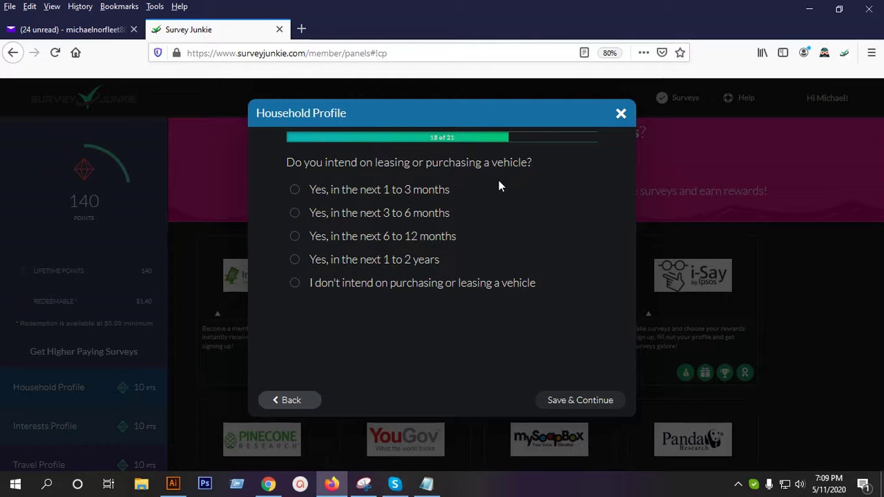
{"action": "left_click", "coordinate": [429, 264]}
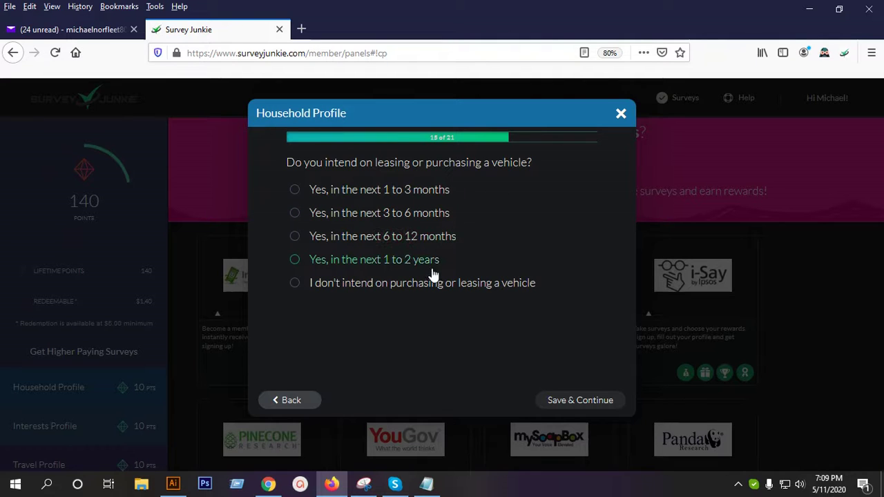
{"action": "left_click", "coordinate": [380, 266]}
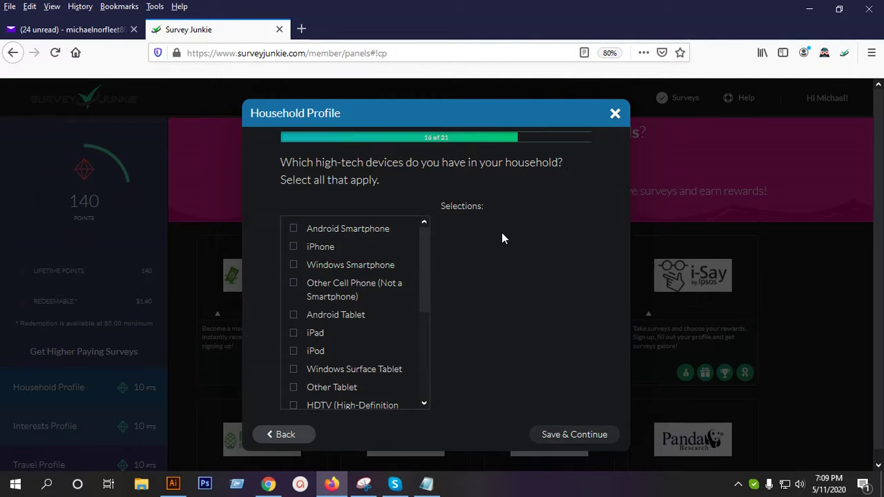
- Save iPhone, Windows Surface Tablet and Blue Ray Disc Player as the high-tech devices in the household
{"action": "left_click", "coordinate": [322, 237]}
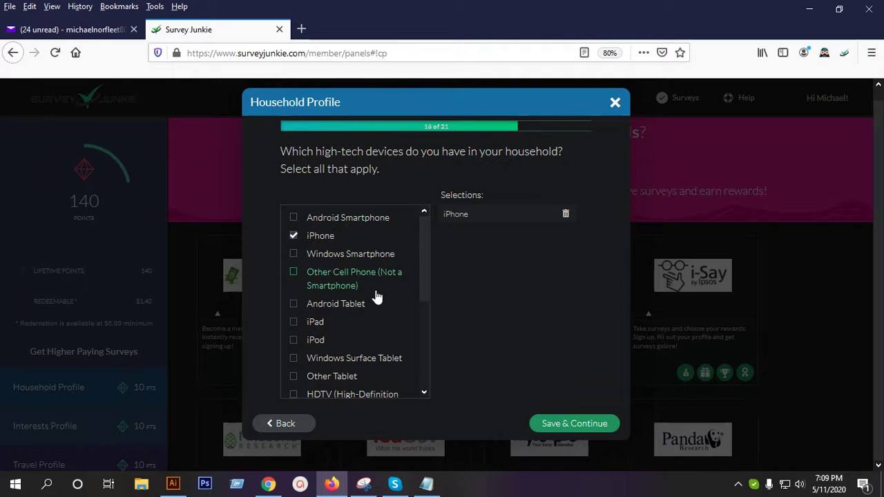
{"action": "scroll", "coordinate": [376, 297], "scroll_direction": "down", "scroll_amount": 2}
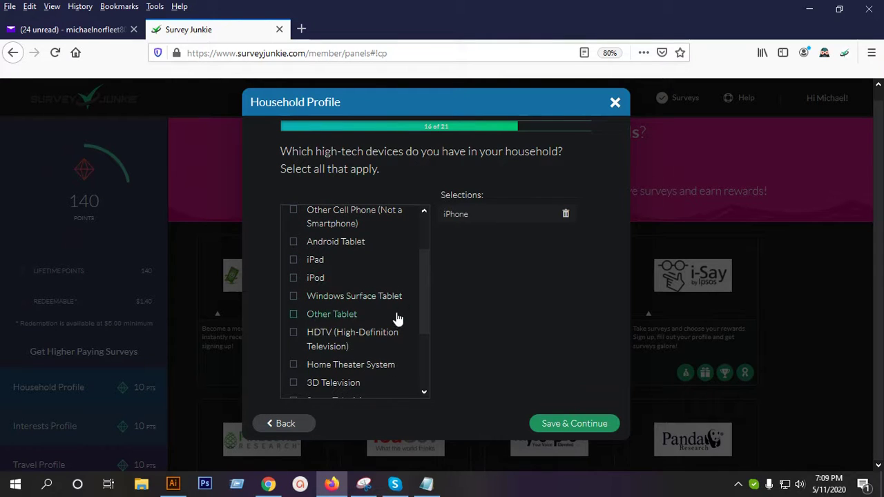
{"action": "left_click", "coordinate": [380, 299]}
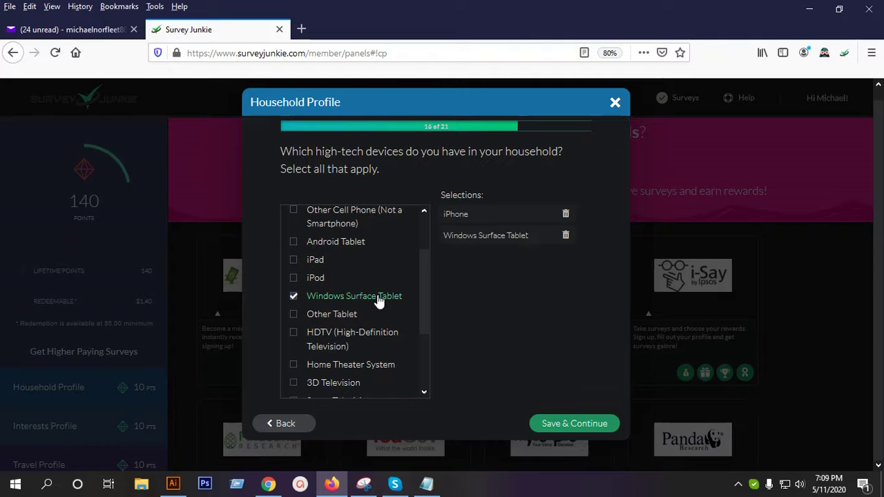
{"action": "scroll", "coordinate": [379, 300], "scroll_direction": "down", "scroll_amount": 2}
{"action": "scroll", "coordinate": [396, 305], "scroll_direction": "down", "scroll_amount": 1}
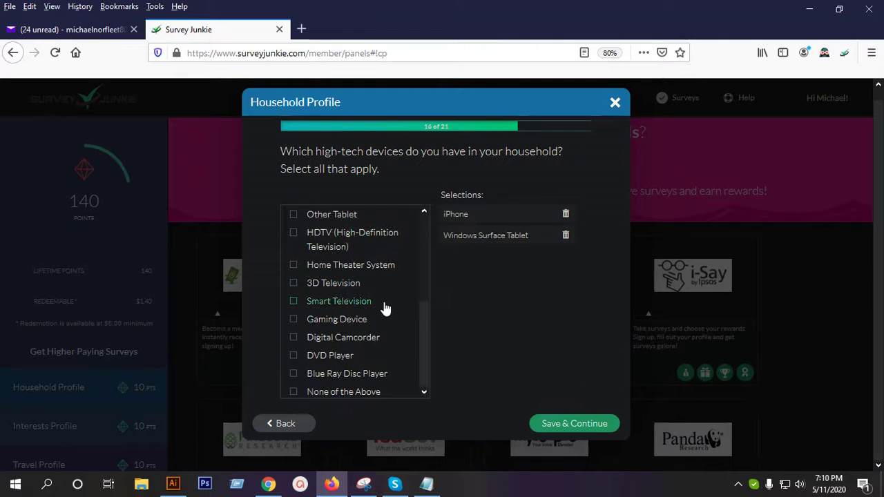
{"action": "left_click", "coordinate": [344, 377]}
{"action": "scroll", "coordinate": [352, 362], "scroll_direction": "up", "scroll_amount": 4}
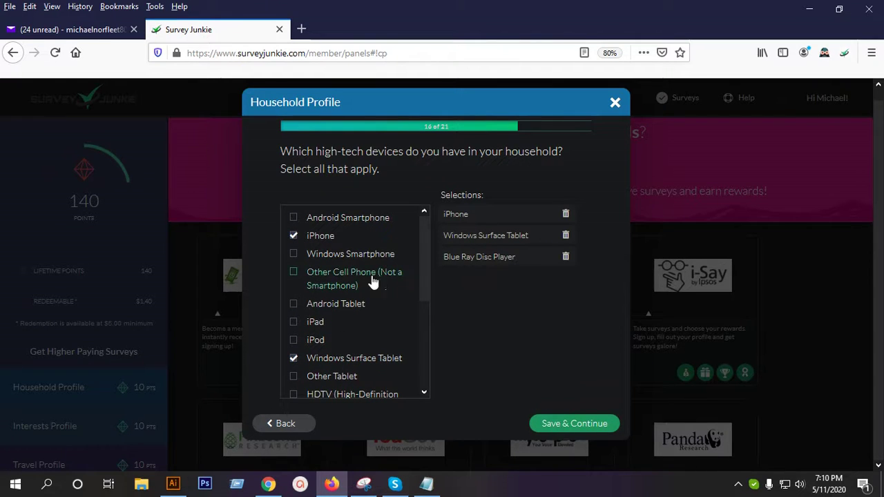
{"action": "left_click", "coordinate": [576, 423]}
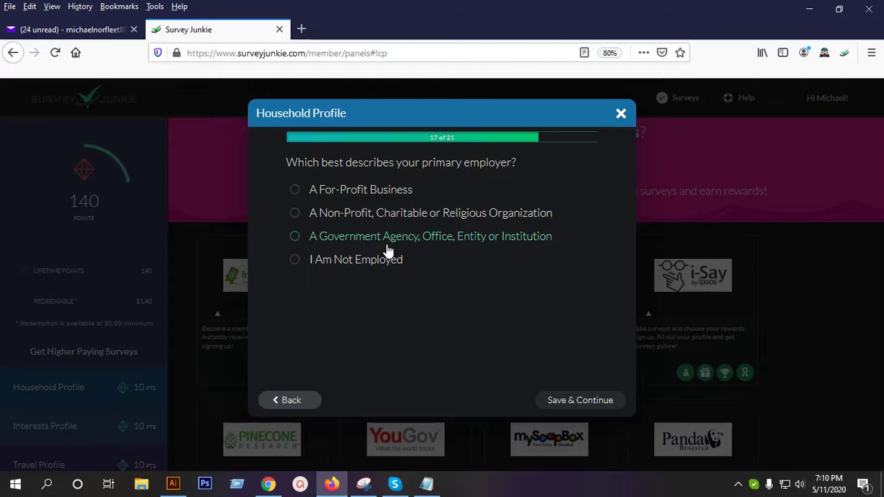
- Answer A For-Profit Business as the primary employer and More Than 10 Years in the industry of employment, rechecking the employer answer in between
{"action": "left_click", "coordinate": [389, 194]}
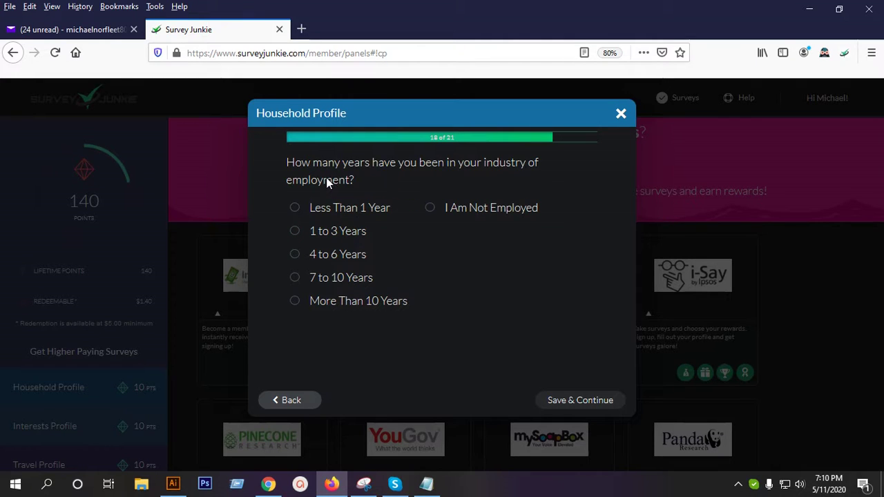
{"action": "left_click", "coordinate": [310, 405]}
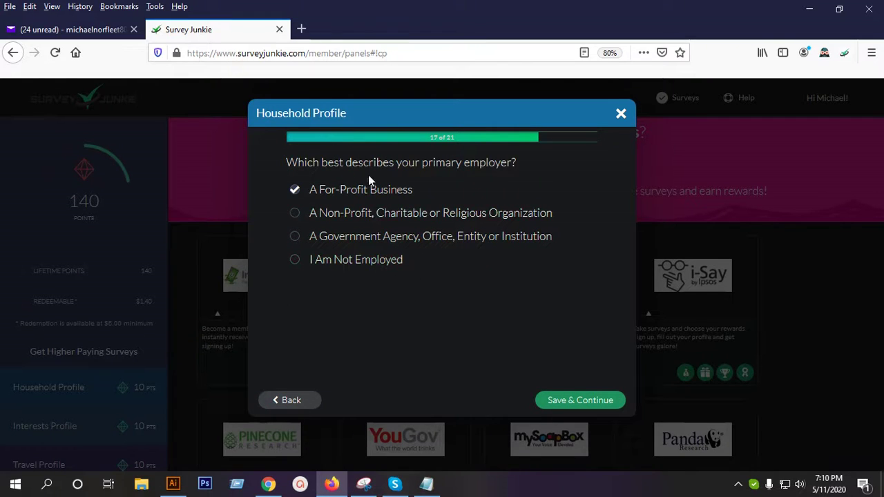
{"action": "left_click", "coordinate": [583, 401]}
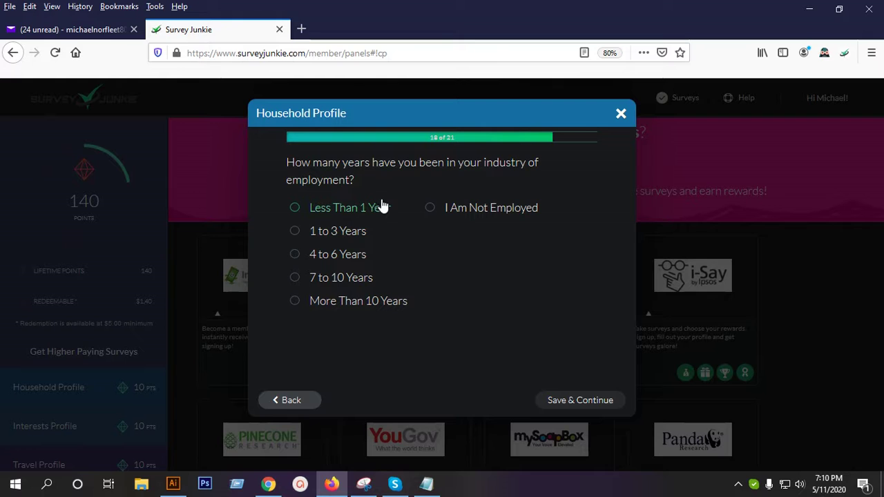
{"action": "left_click", "coordinate": [349, 302]}
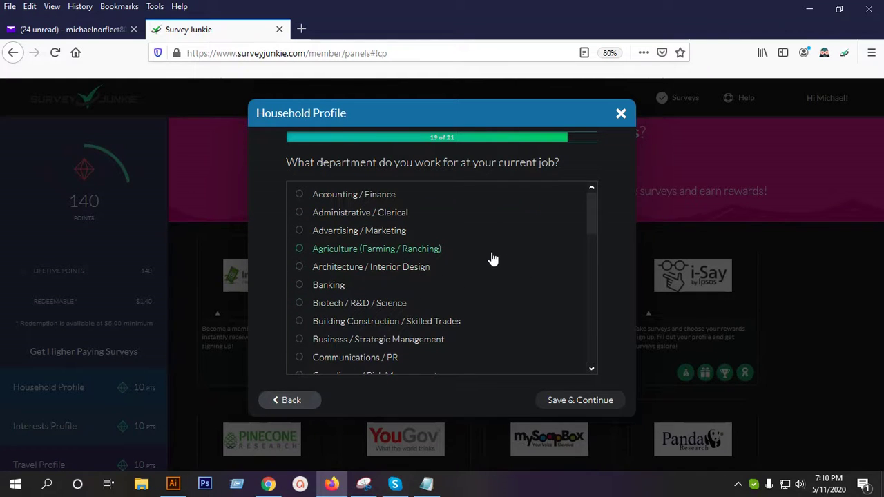
- Choose Technology Development Software as the department at the current job
{"action": "scroll", "coordinate": [484, 269], "scroll_direction": "down", "scroll_amount": 1}
{"action": "scroll", "coordinate": [452, 276], "scroll_direction": "down", "scroll_amount": 2}
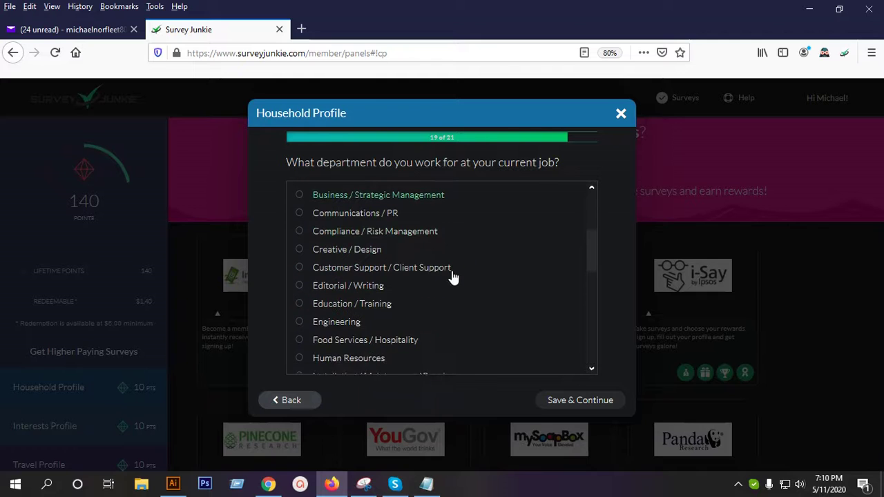
{"action": "scroll", "coordinate": [452, 276], "scroll_direction": "down", "scroll_amount": 1}
{"action": "scroll", "coordinate": [456, 264], "scroll_direction": "down", "scroll_amount": 2}
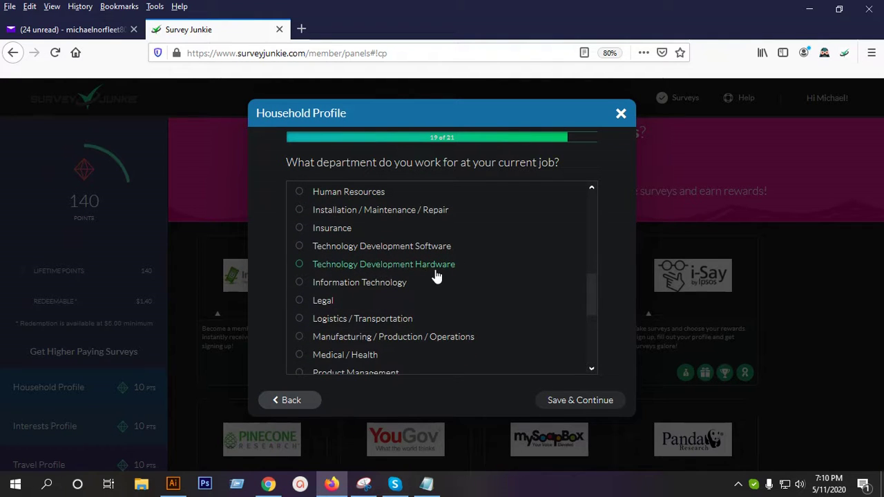
{"action": "left_click", "coordinate": [428, 251]}
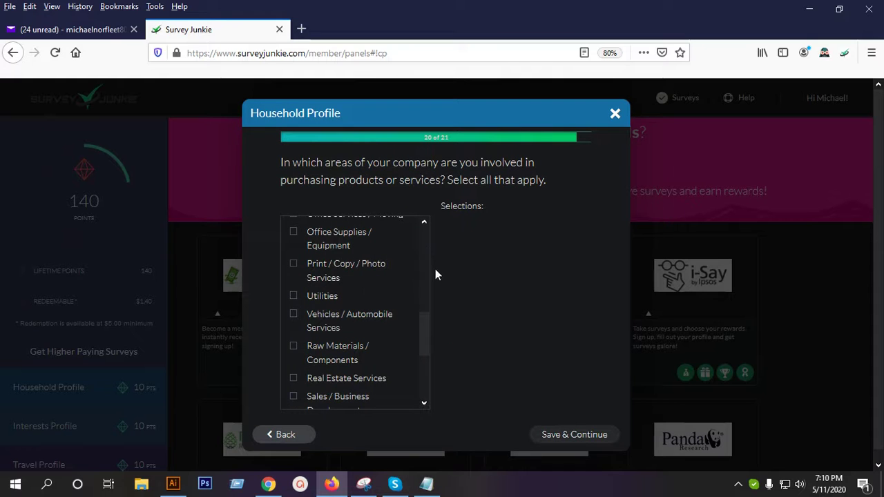
- Save IT Hardware and IT Software as the company areas with involvement in purchasing products or services
{"action": "scroll", "coordinate": [359, 286], "scroll_direction": "up", "scroll_amount": 5}
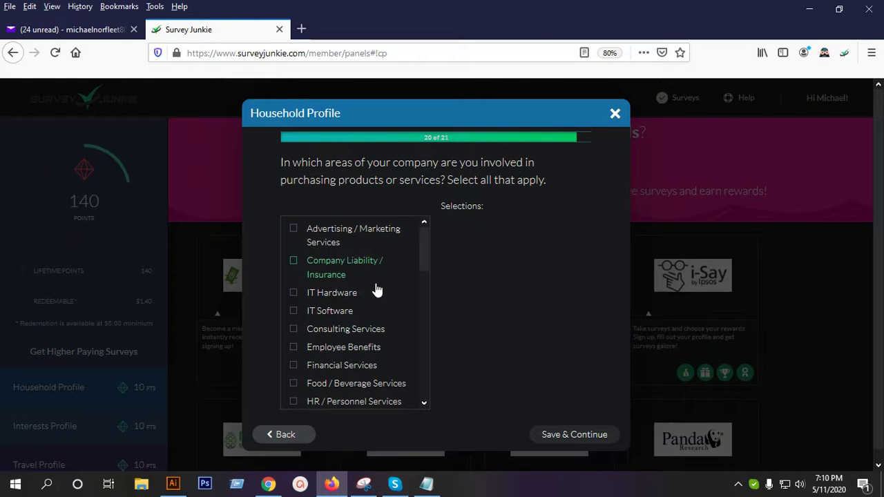
{"action": "left_click", "coordinate": [355, 297]}
{"action": "left_click", "coordinate": [335, 313]}
{"action": "scroll", "coordinate": [404, 309], "scroll_direction": "down", "scroll_amount": 2}
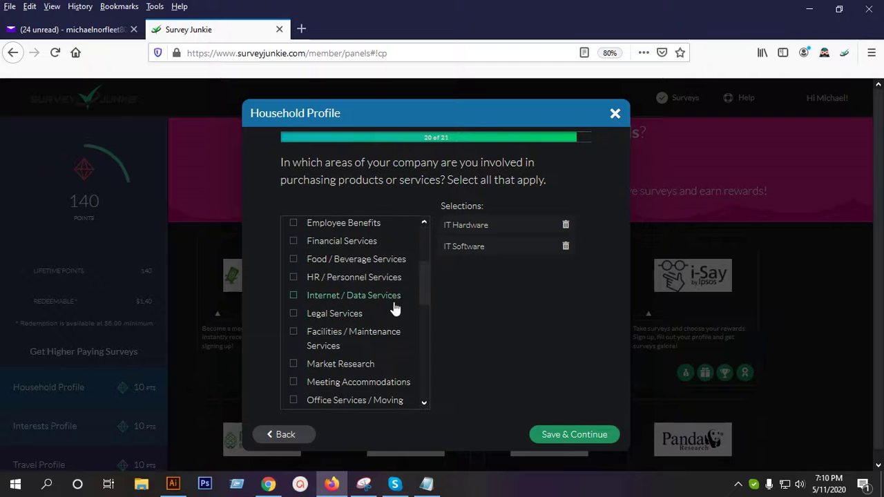
{"action": "scroll", "coordinate": [395, 309], "scroll_direction": "down", "scroll_amount": 5}
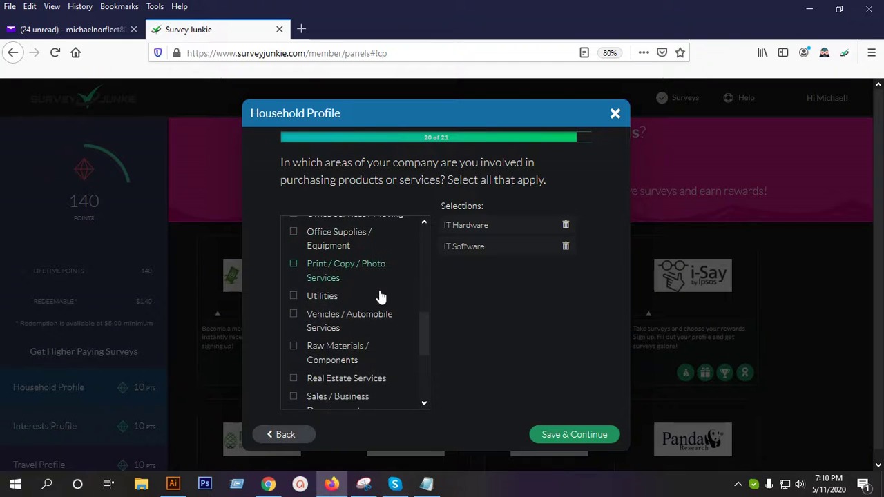
{"action": "scroll", "coordinate": [380, 297], "scroll_direction": "down", "scroll_amount": 5}
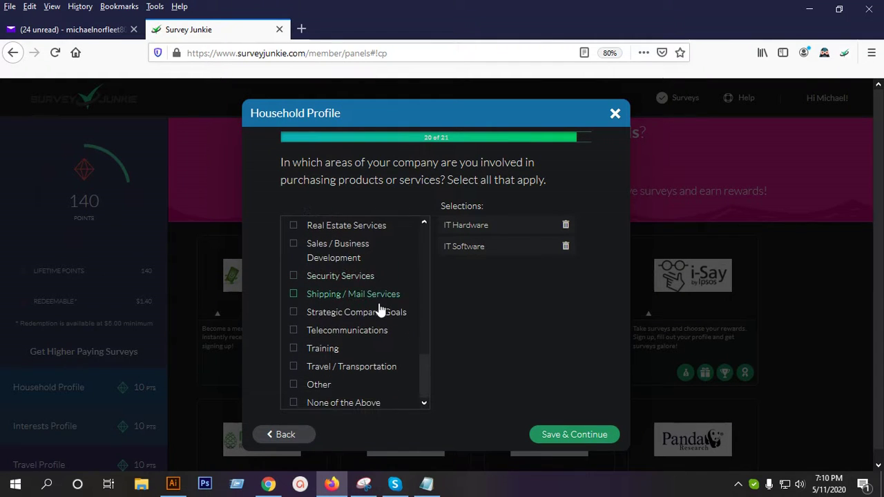
{"action": "left_click", "coordinate": [543, 440]}
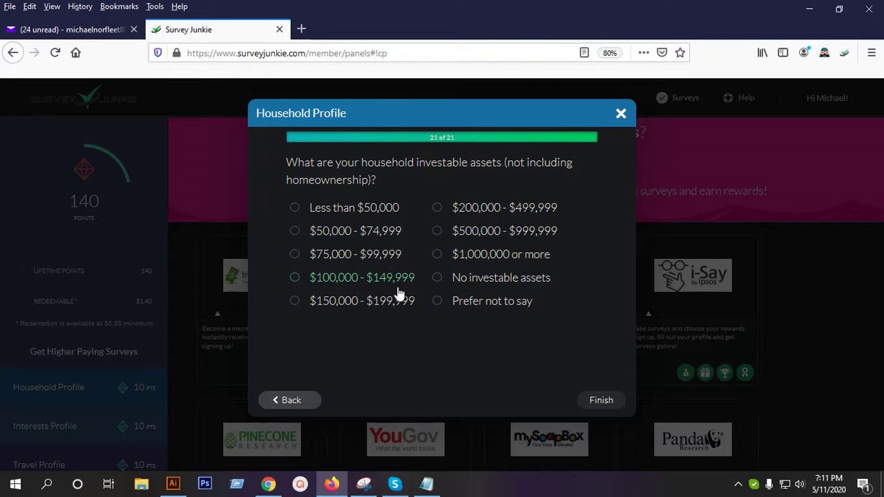
- Answer $100,000 - $149,999 for household investable assets and continue past the questionnaire's completion message
{"action": "left_click", "coordinate": [341, 280]}
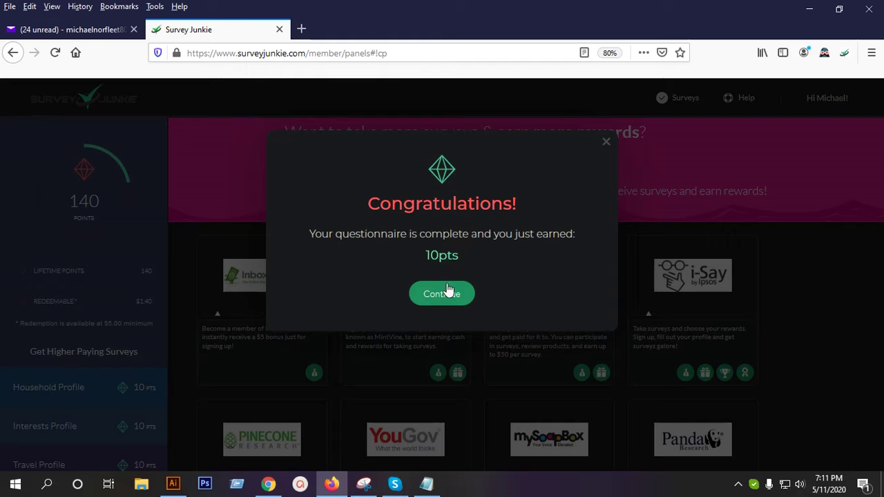
{"action": "left_click", "coordinate": [438, 295]}
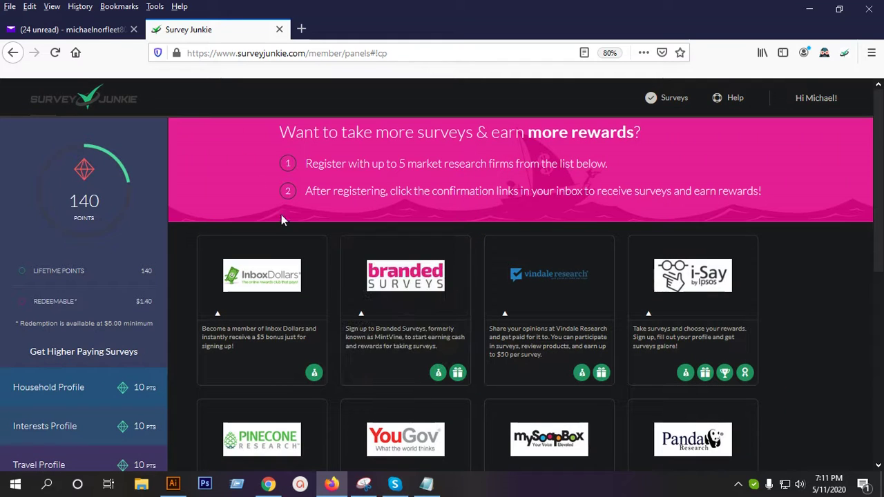
- Start the Interests Profile survey and answer 3-5 hours for weekly TV watching
{"action": "scroll", "coordinate": [277, 249], "scroll_direction": "down", "scroll_amount": 3}
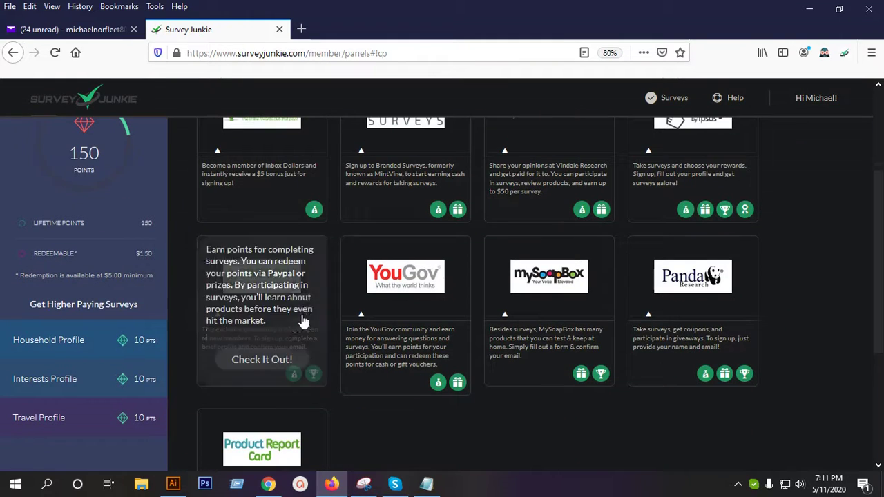
{"action": "scroll", "coordinate": [327, 312], "scroll_direction": "up", "scroll_amount": 3}
{"action": "scroll", "coordinate": [328, 316], "scroll_direction": "down", "scroll_amount": 4}
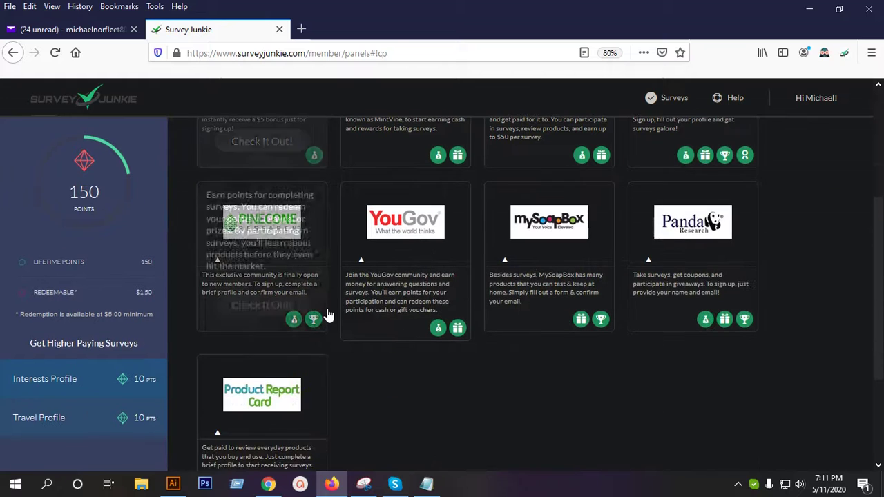
{"action": "left_click", "coordinate": [40, 384]}
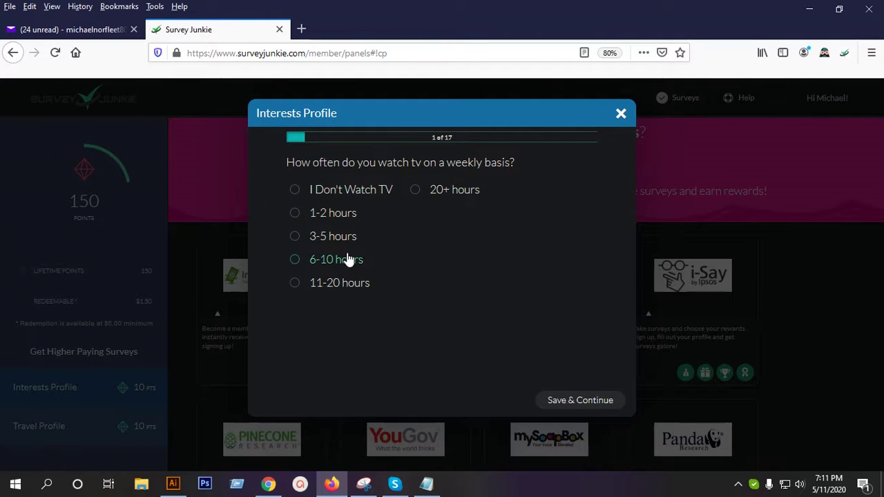
{"action": "left_click", "coordinate": [315, 239]}
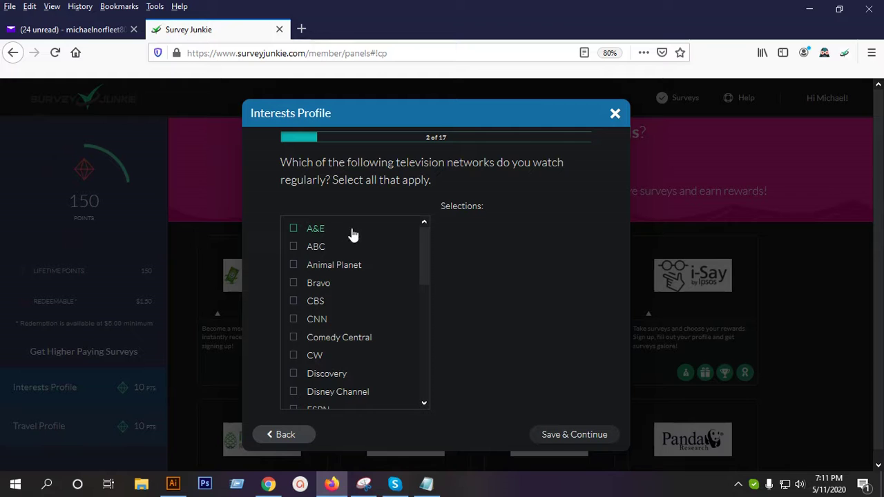
- Save ABC, CNN, Disney Channel, ESPN, HBO and NBC as the television networks watched regularly
{"action": "left_click", "coordinate": [344, 250]}
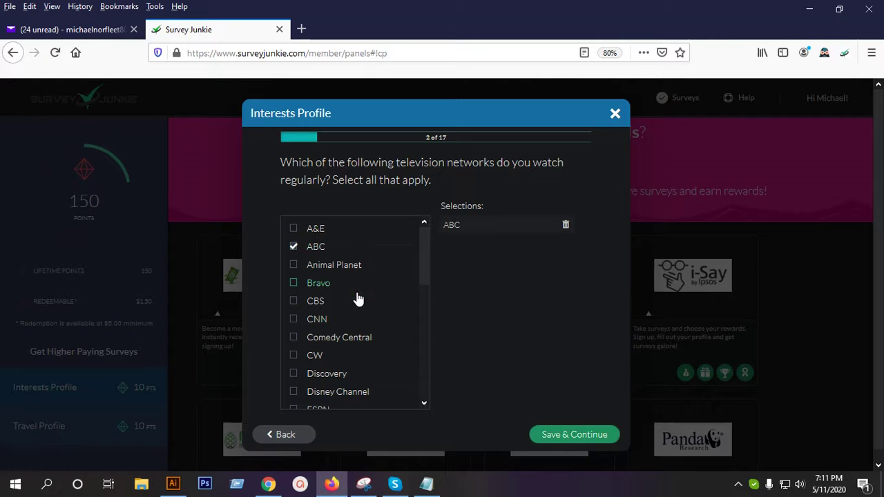
{"action": "left_click", "coordinate": [330, 322]}
{"action": "scroll", "coordinate": [373, 335], "scroll_direction": "down", "scroll_amount": 3}
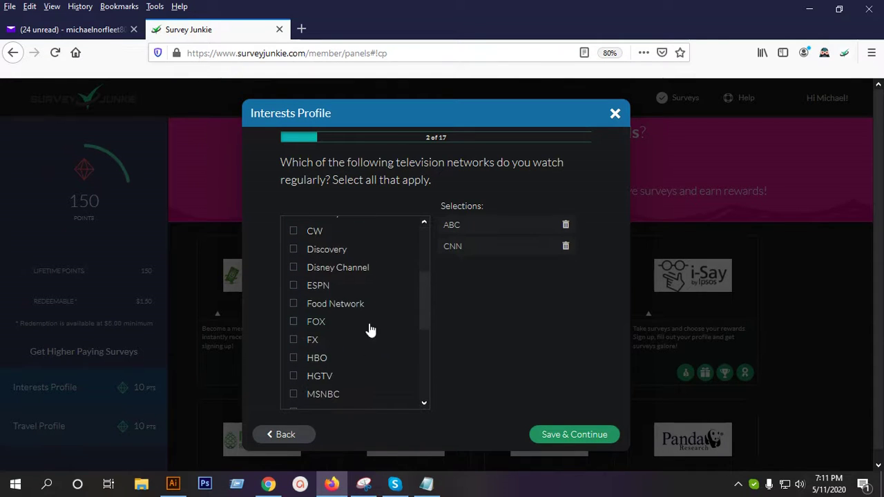
{"action": "left_click", "coordinate": [330, 289]}
{"action": "left_click", "coordinate": [358, 271]}
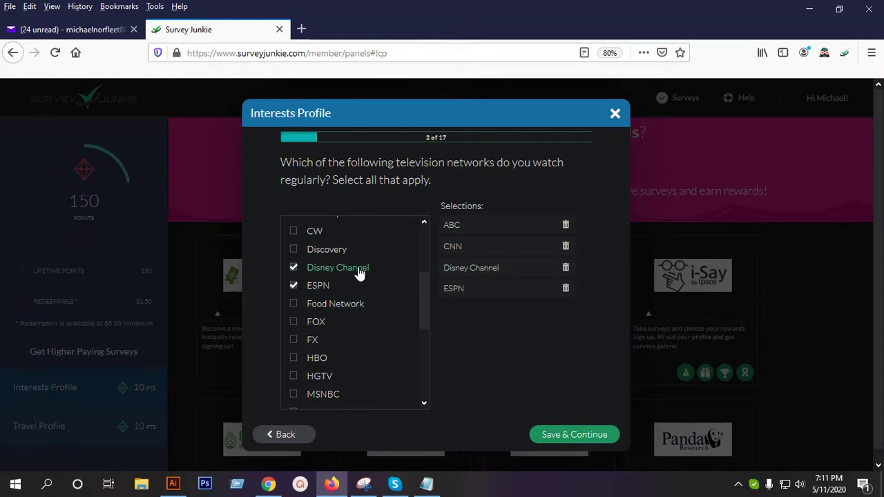
{"action": "left_click", "coordinate": [310, 359]}
{"action": "scroll", "coordinate": [339, 347], "scroll_direction": "down", "scroll_amount": 3}
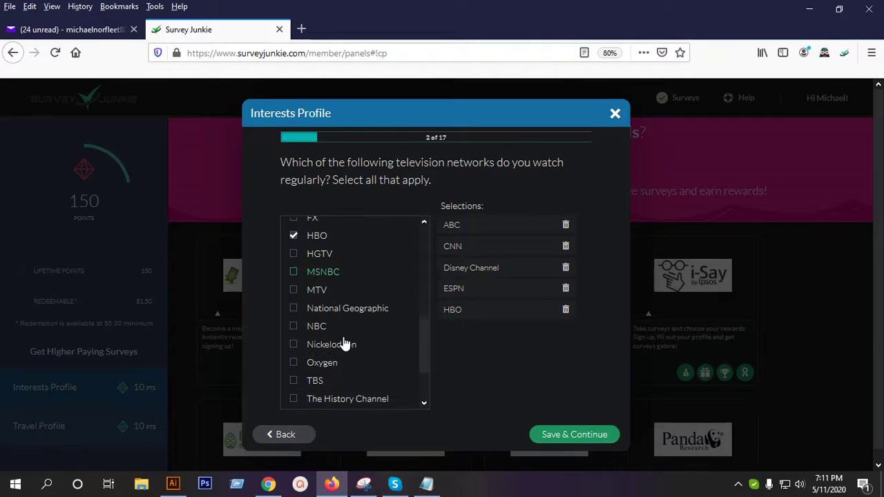
{"action": "scroll", "coordinate": [345, 346], "scroll_direction": "down", "scroll_amount": 2}
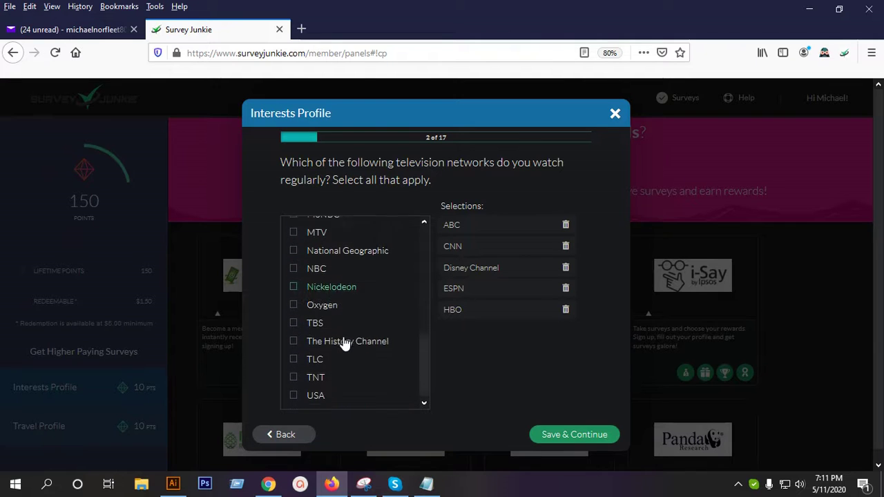
{"action": "left_click", "coordinate": [331, 264]}
{"action": "scroll", "coordinate": [357, 304], "scroll_direction": "down", "scroll_amount": 1}
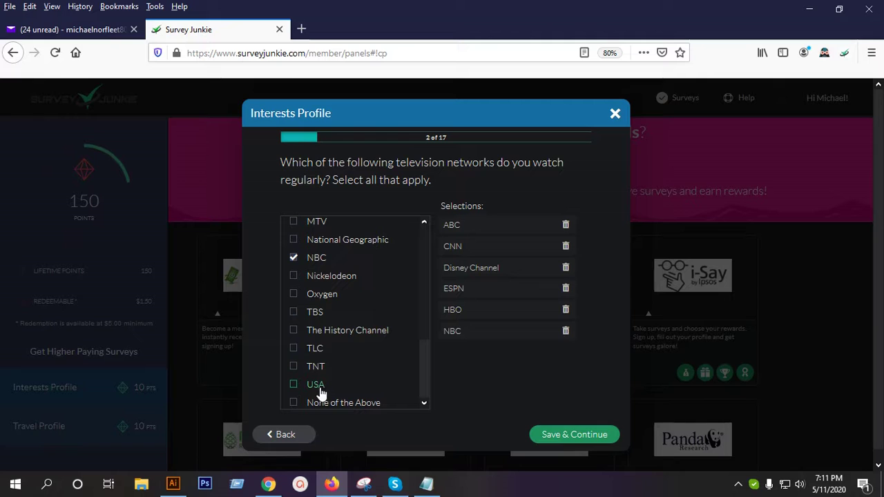
{"action": "scroll", "coordinate": [349, 367], "scroll_direction": "up", "scroll_amount": 4}
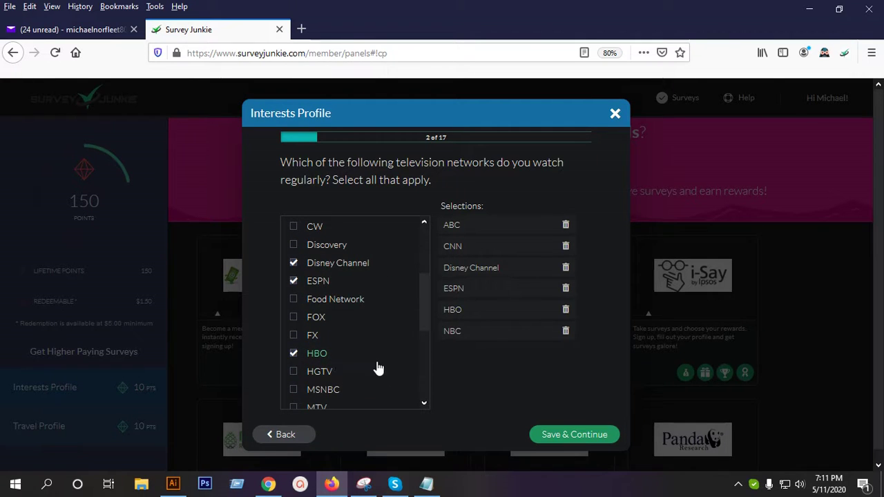
{"action": "left_click", "coordinate": [551, 433]}
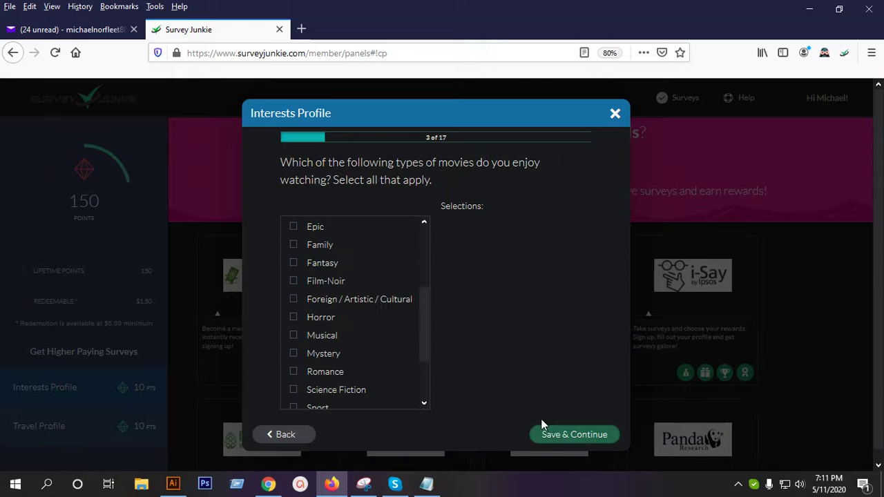
- Choose Family, Fantasy, Horror and Thriller as types of movies enjoyed
{"action": "left_click", "coordinate": [359, 249]}
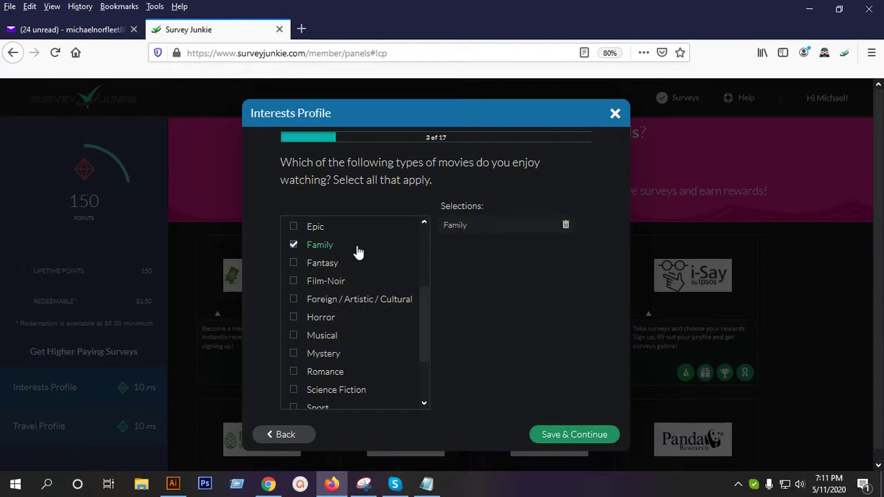
{"action": "left_click", "coordinate": [354, 282]}
{"action": "left_click", "coordinate": [337, 265]}
{"action": "left_click", "coordinate": [333, 283]}
{"action": "left_click", "coordinate": [325, 318]}
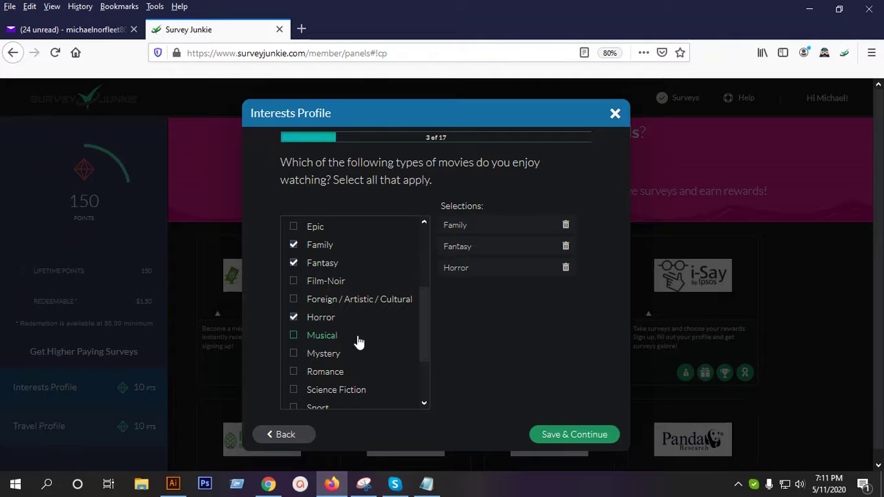
{"action": "scroll", "coordinate": [358, 341], "scroll_direction": "down", "scroll_amount": 2}
{"action": "scroll", "coordinate": [359, 341], "scroll_direction": "down", "scroll_amount": 1}
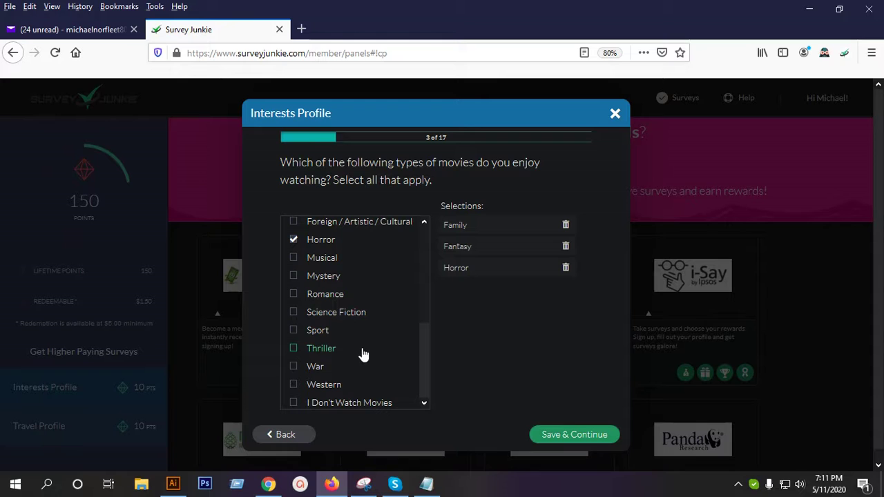
{"action": "left_click", "coordinate": [349, 352]}
- Add Action, Comedy and Children's Films to the enjoyed movie types and save the answer
{"action": "scroll", "coordinate": [359, 353], "scroll_direction": "up", "scroll_amount": 4}
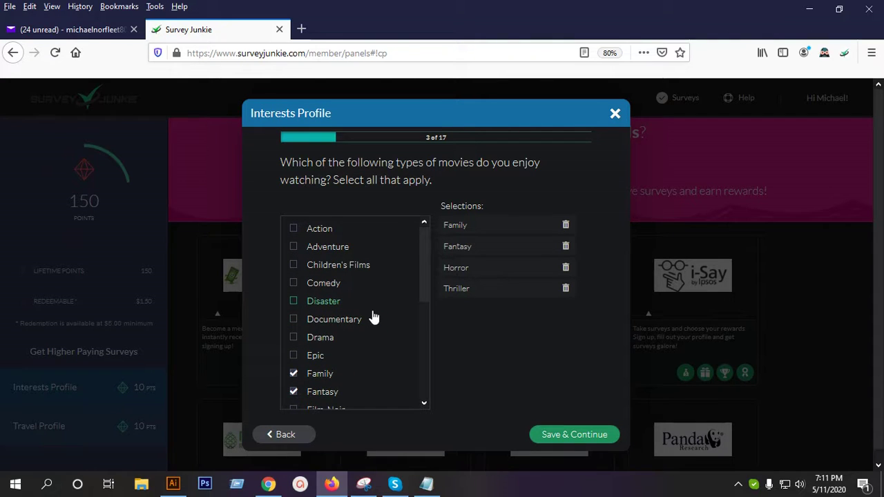
{"action": "left_click", "coordinate": [338, 233]}
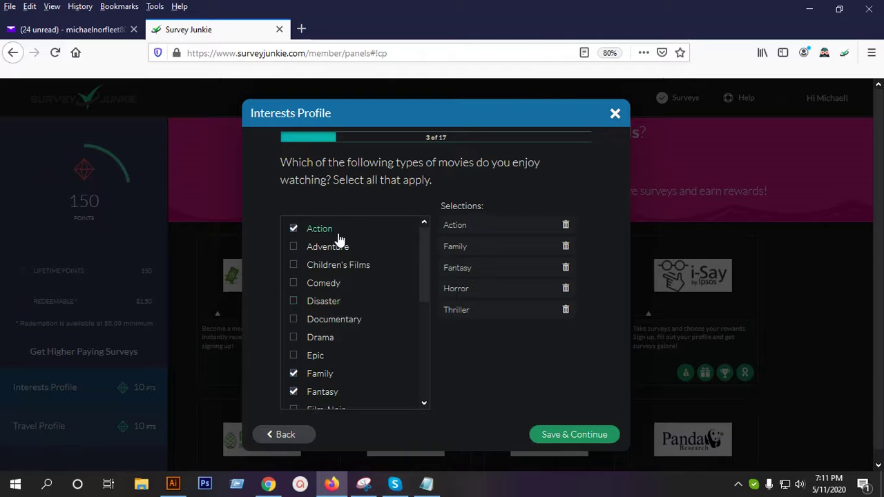
{"action": "left_click", "coordinate": [334, 284]}
{"action": "left_click", "coordinate": [353, 269]}
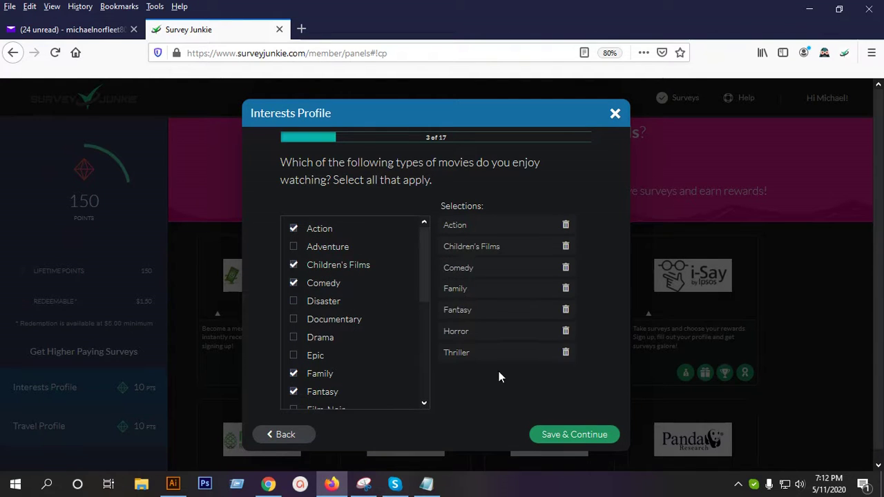
{"action": "left_click", "coordinate": [590, 436]}
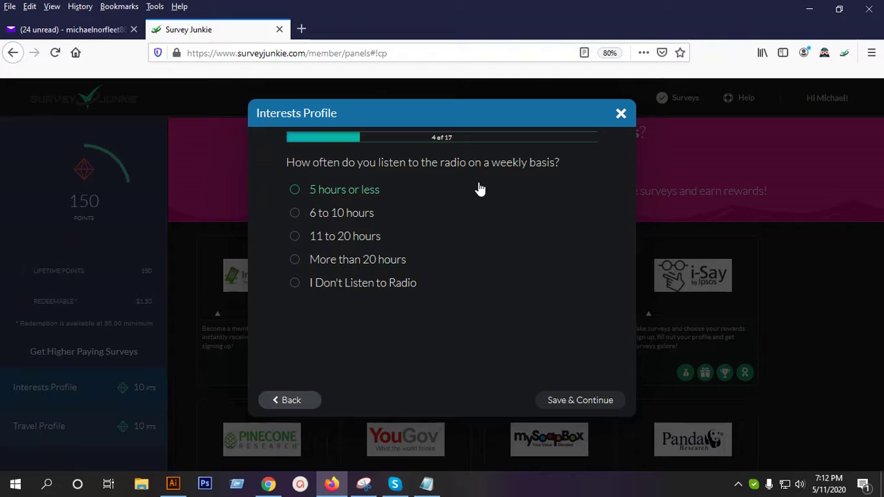
- Answer 5 hours or less for weekly radio listening and Very Often for weekly magazine reading
{"action": "left_click", "coordinate": [358, 200]}
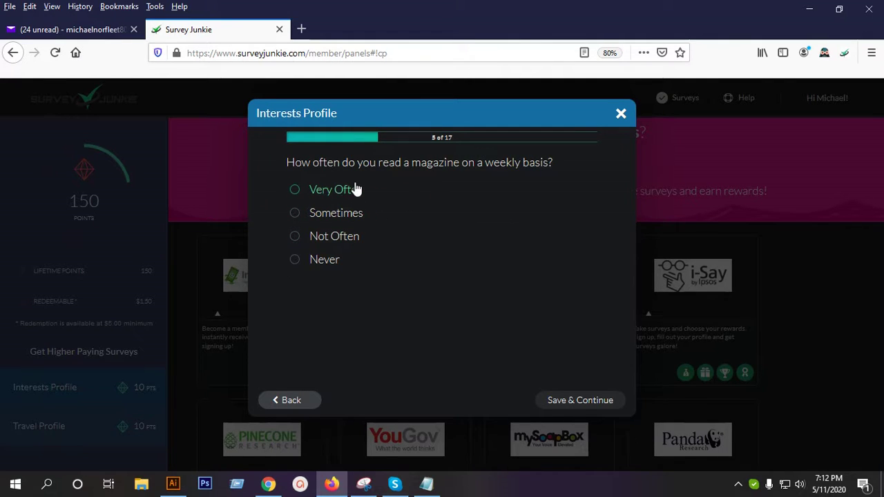
{"action": "left_click", "coordinate": [344, 193]}
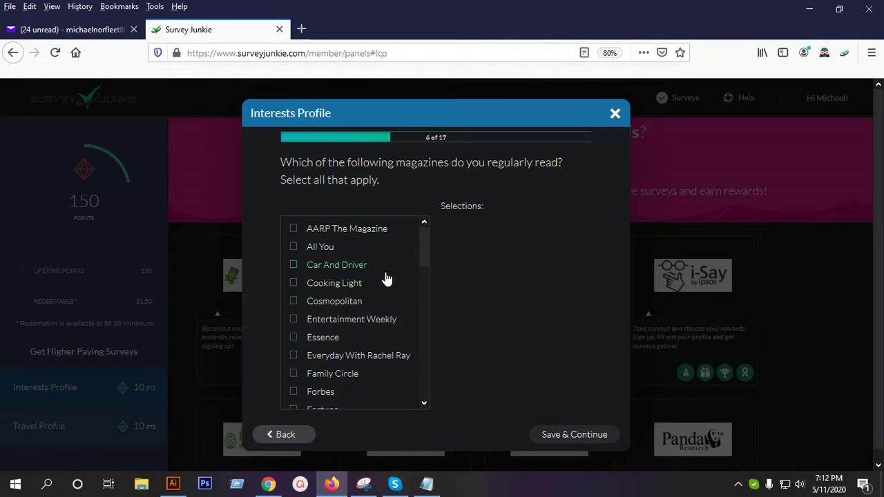
- Choose US Weekly and US News & World Report as magazines read regularly
{"action": "scroll", "coordinate": [387, 279], "scroll_direction": "down", "scroll_amount": 3}
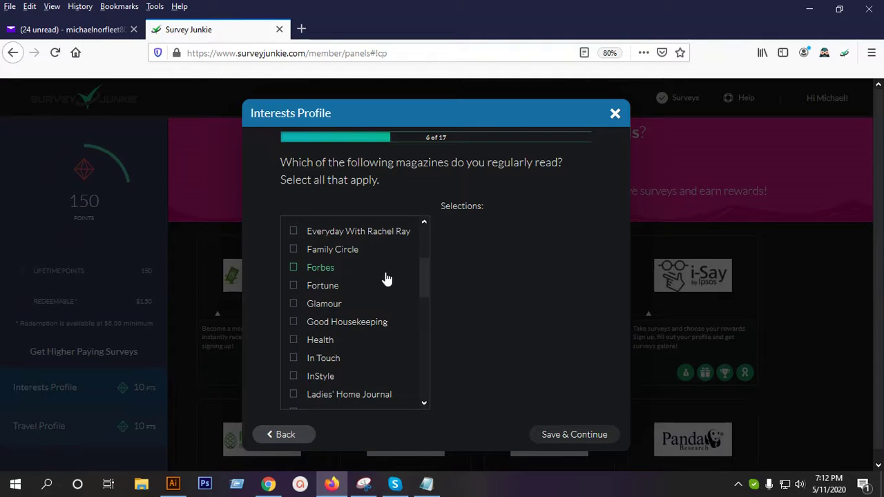
{"action": "scroll", "coordinate": [387, 278], "scroll_direction": "down", "scroll_amount": 2}
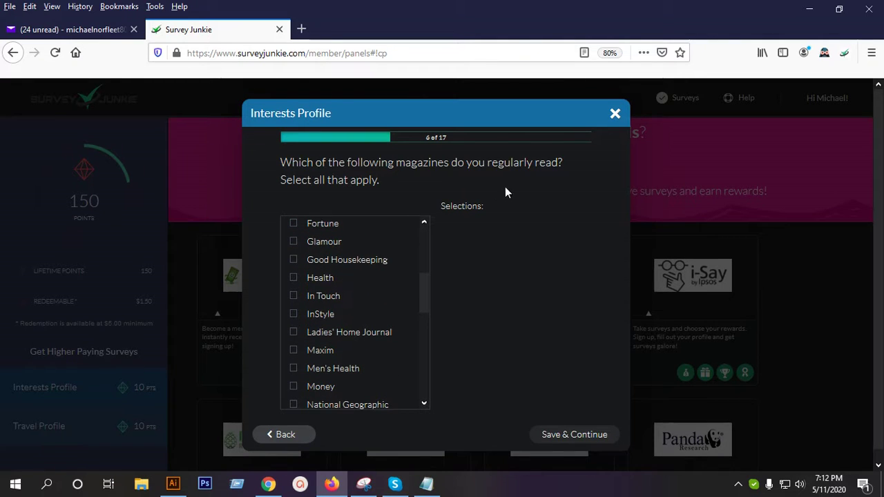
{"action": "scroll", "coordinate": [383, 297], "scroll_direction": "down", "scroll_amount": 6}
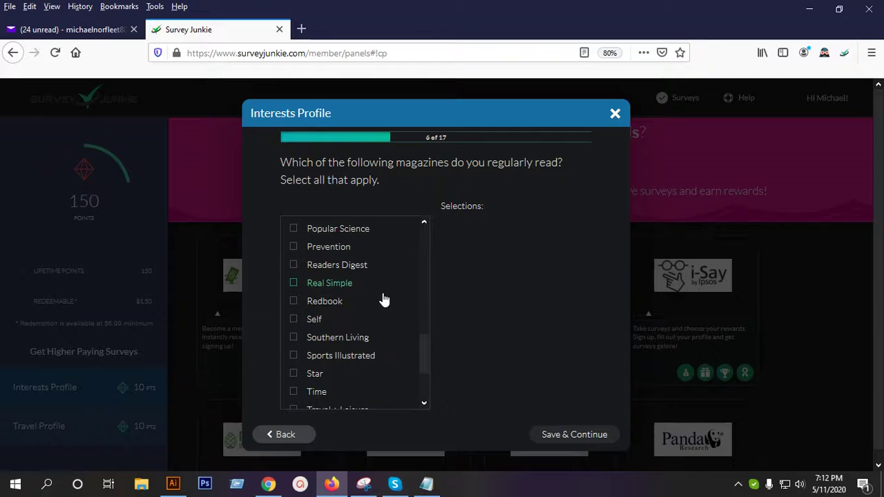
{"action": "scroll", "coordinate": [384, 299], "scroll_direction": "down", "scroll_amount": 5}
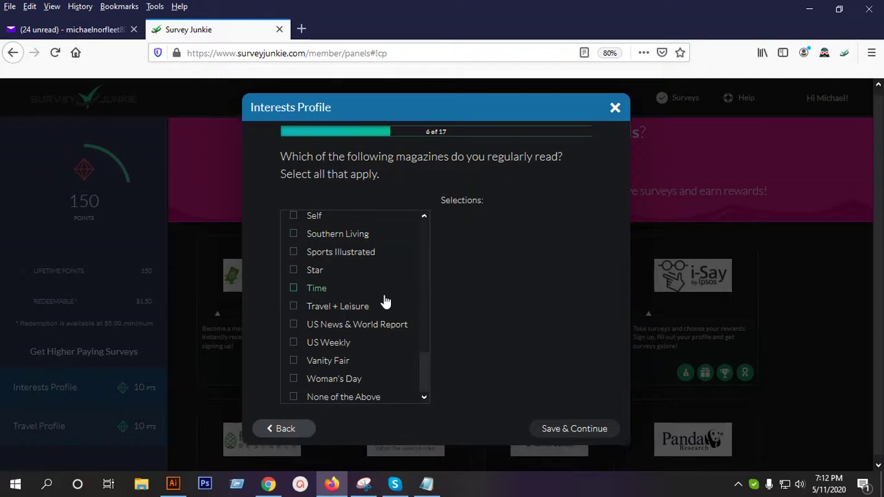
{"action": "left_click", "coordinate": [323, 341]}
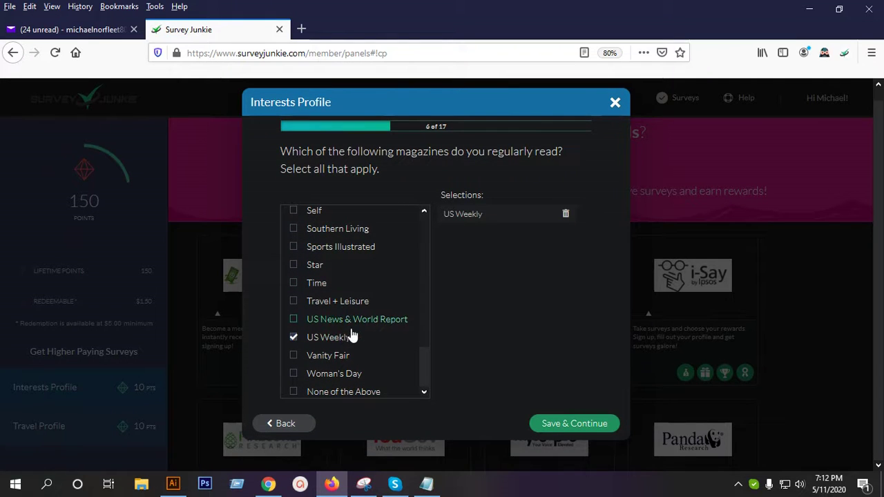
{"action": "left_click", "coordinate": [381, 323]}
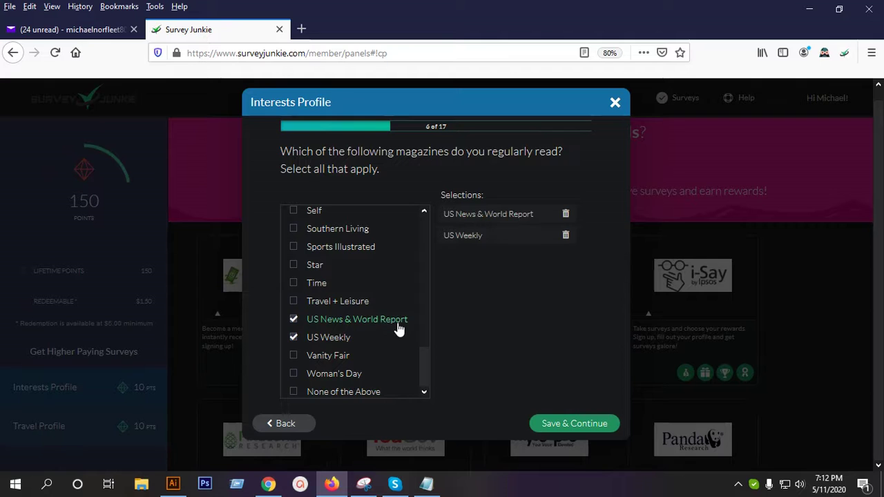
- Add Newsweek to the magazines read regularly and save the answer
{"action": "scroll", "coordinate": [352, 326], "scroll_direction": "up", "scroll_amount": 10}
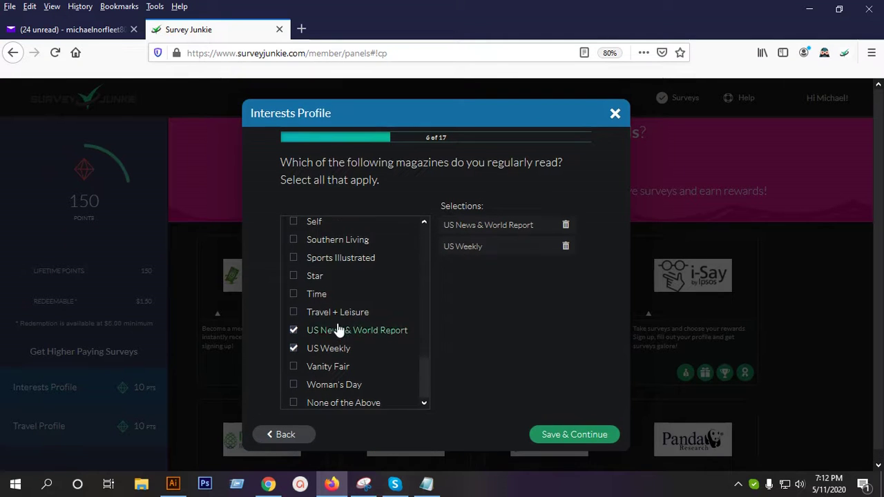
{"action": "scroll", "coordinate": [349, 323], "scroll_direction": "up", "scroll_amount": 2}
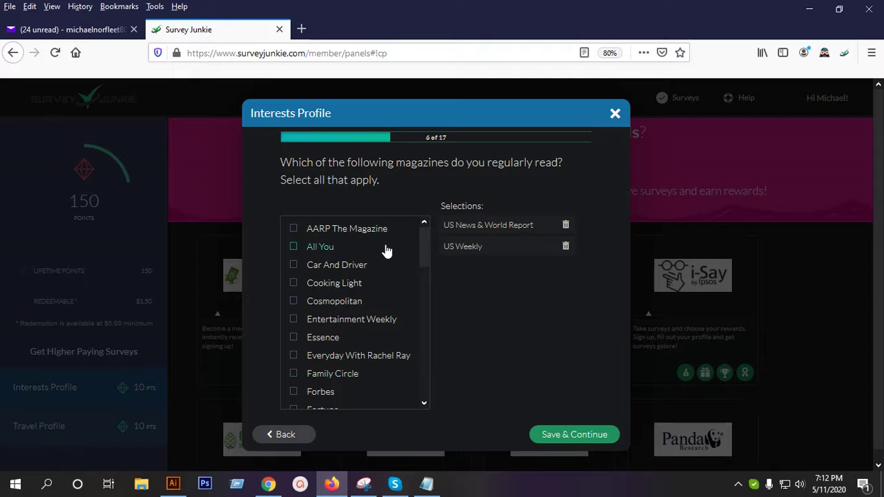
{"action": "scroll", "coordinate": [359, 306], "scroll_direction": "down", "scroll_amount": 4}
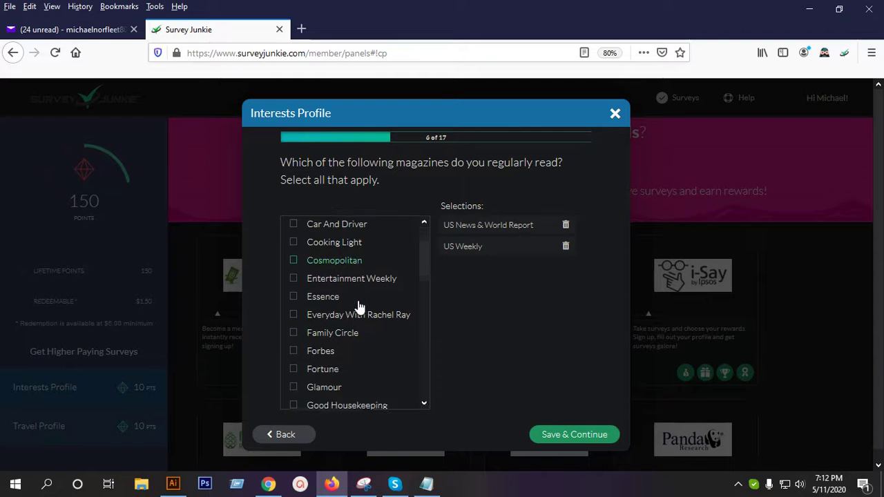
{"action": "scroll", "coordinate": [361, 307], "scroll_direction": "down", "scroll_amount": 3}
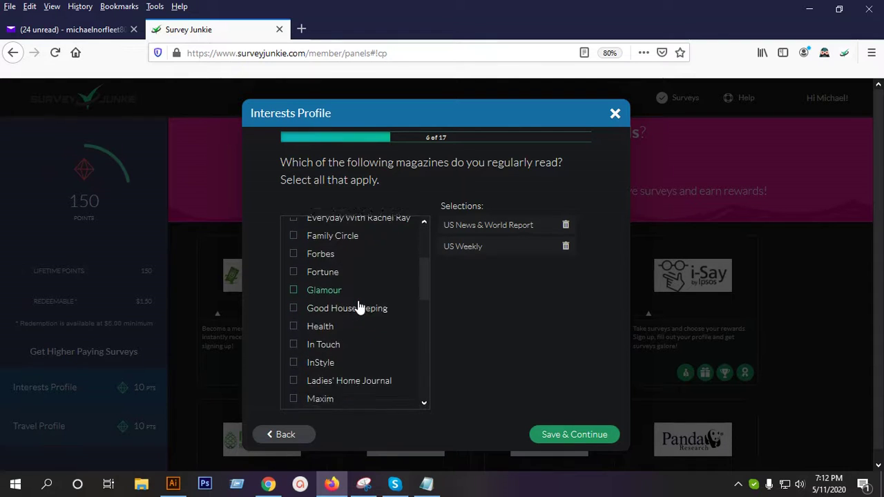
{"action": "scroll", "coordinate": [367, 306], "scroll_direction": "down", "scroll_amount": 2}
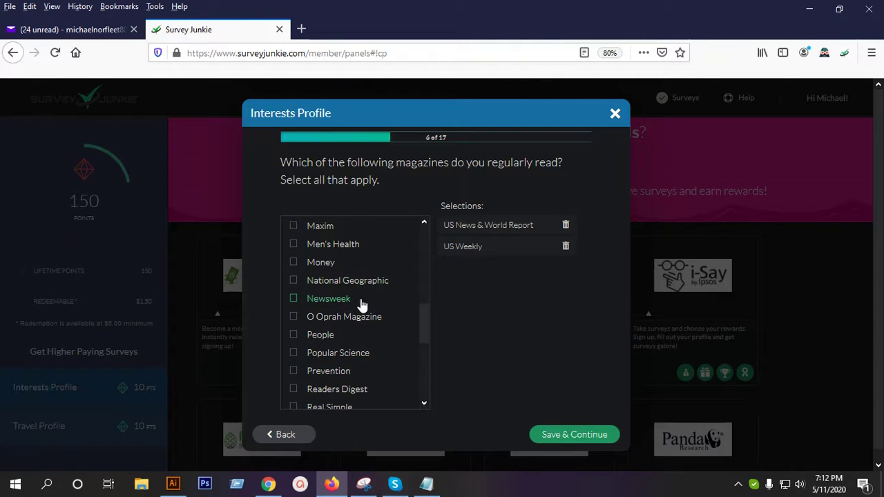
{"action": "left_click", "coordinate": [337, 301]}
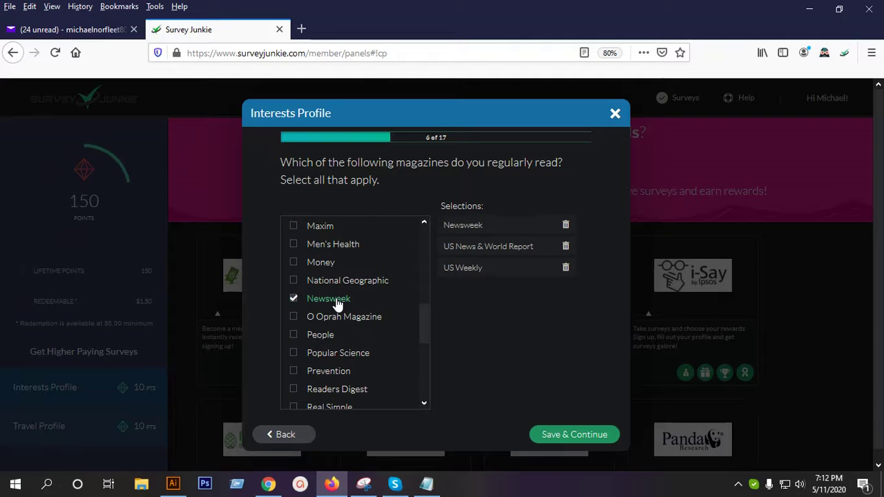
{"action": "scroll", "coordinate": [378, 300], "scroll_direction": "down", "scroll_amount": 4}
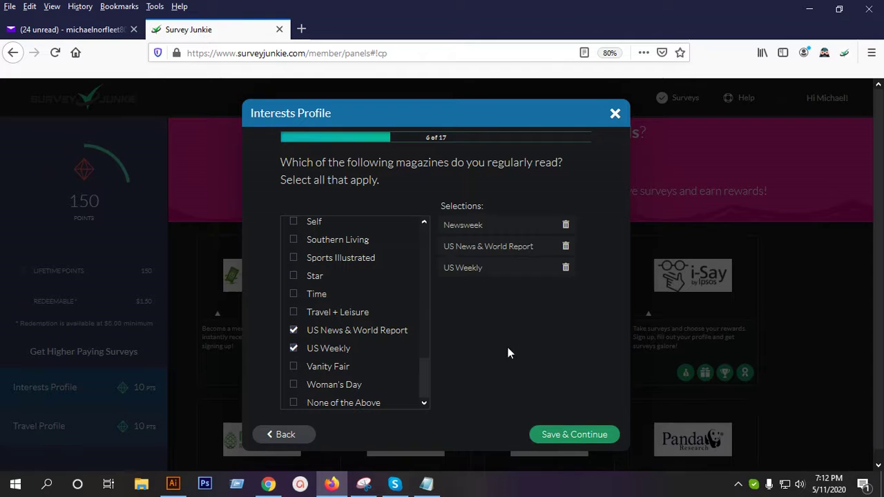
{"action": "left_click", "coordinate": [551, 431]}
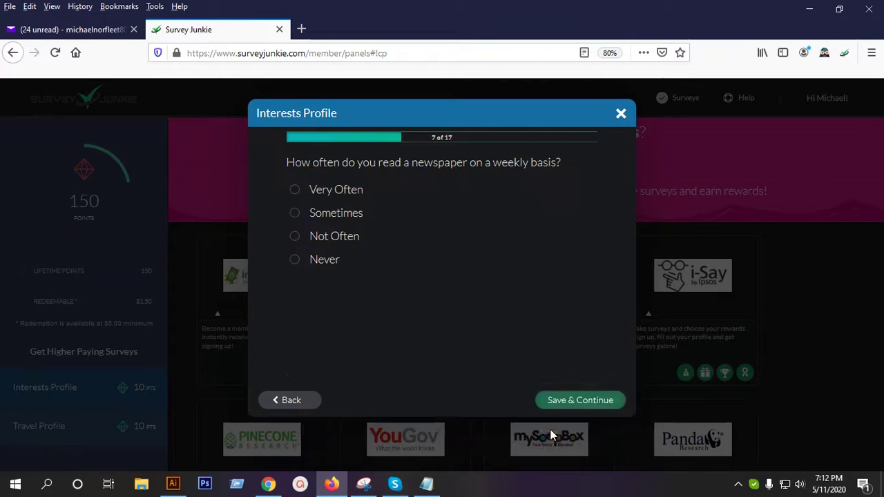
- Answer Very Often for weekly newspaper reading and save New York Times and USA Today as the newspapers read regularly
{"action": "left_click", "coordinate": [339, 200]}
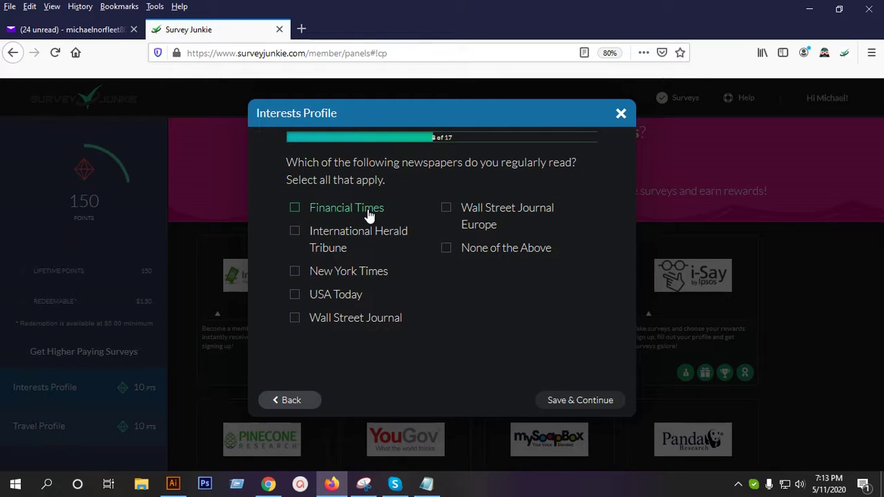
{"action": "left_click", "coordinate": [379, 274]}
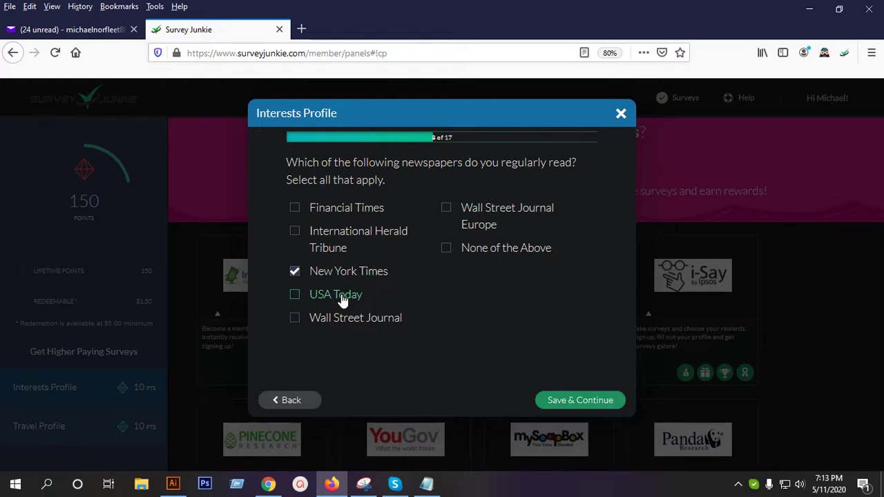
{"action": "left_click", "coordinate": [346, 298]}
{"action": "left_click", "coordinate": [558, 400]}
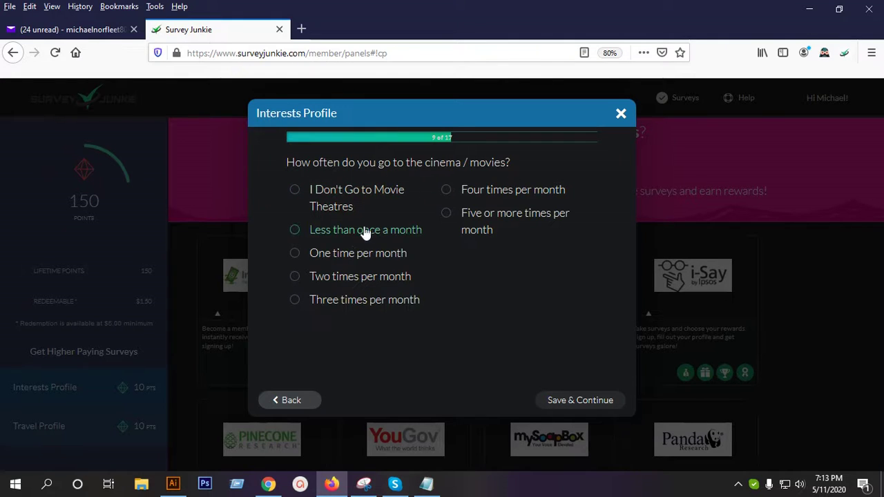
- Answer two times per month for cinema visits and save Books and Magazines, Computers and Technology, and Travel as interests and hobbies
{"action": "left_click", "coordinate": [346, 278]}
{"action": "left_click", "coordinate": [578, 396]}
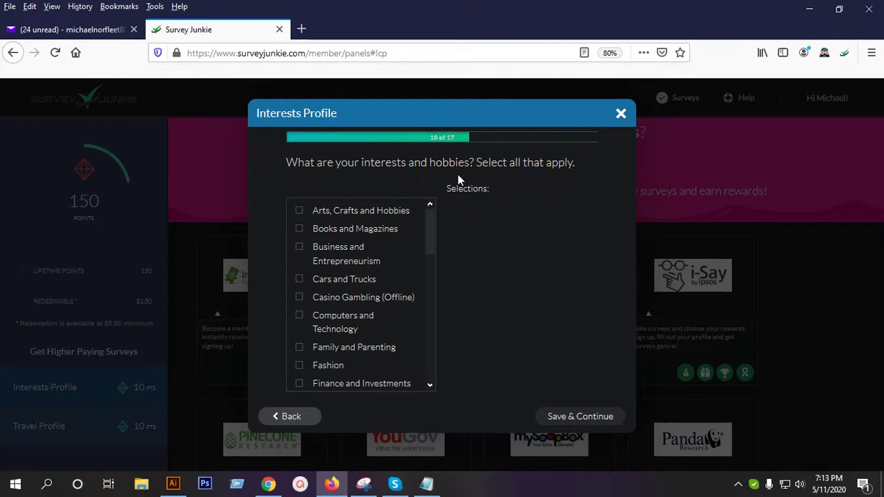
{"action": "left_click", "coordinate": [382, 230]}
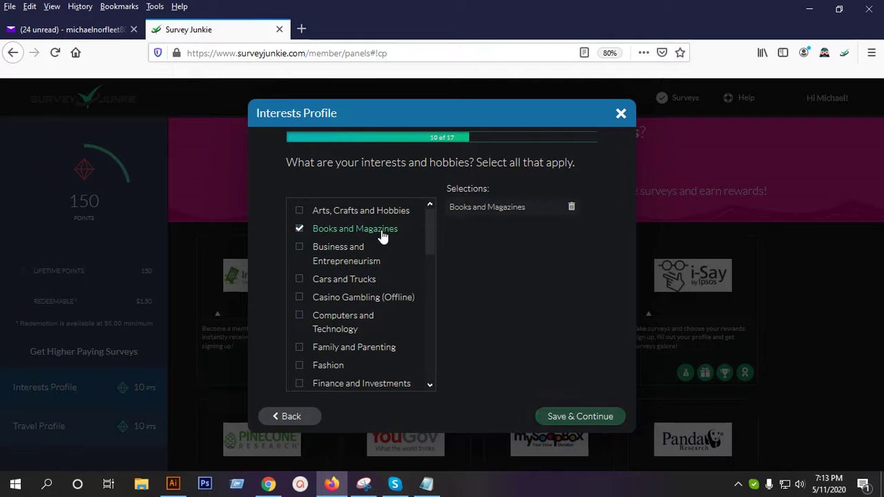
{"action": "left_click", "coordinate": [336, 328]}
{"action": "scroll", "coordinate": [367, 311], "scroll_direction": "down", "scroll_amount": 2}
{"action": "scroll", "coordinate": [367, 310], "scroll_direction": "down", "scroll_amount": 12}
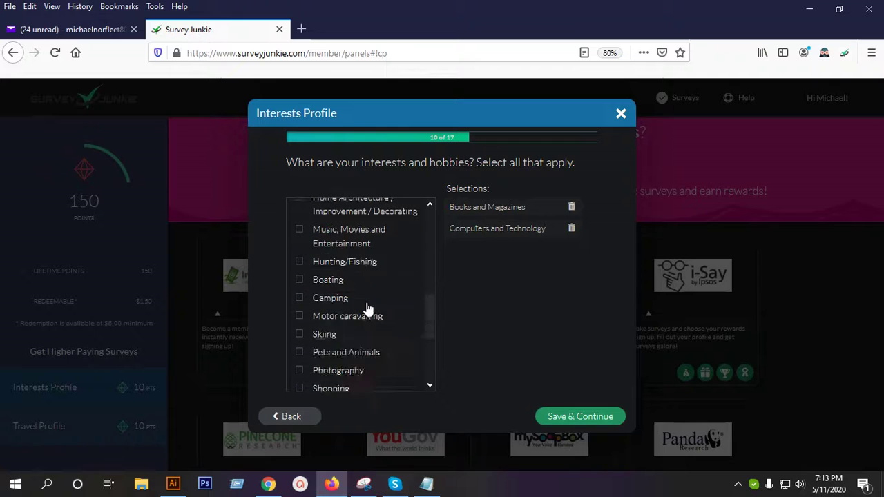
{"action": "scroll", "coordinate": [367, 310], "scroll_direction": "down", "scroll_amount": 1}
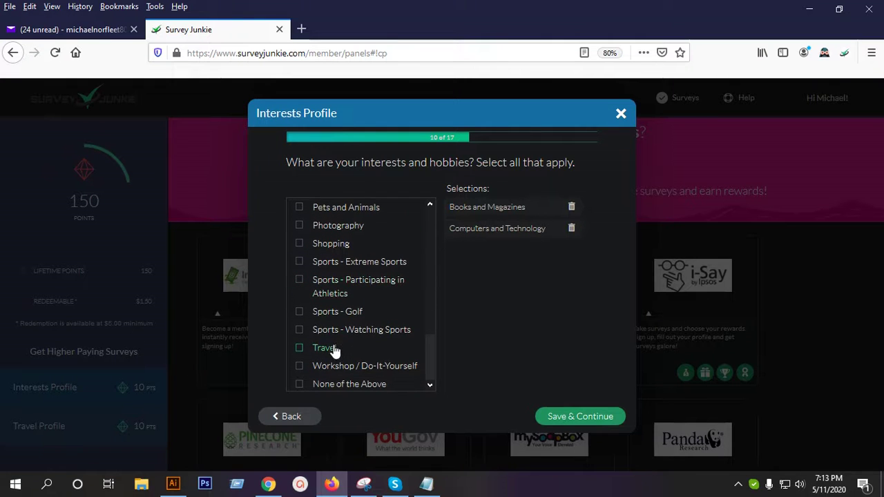
{"action": "left_click", "coordinate": [336, 347]}
{"action": "left_click", "coordinate": [579, 417]}
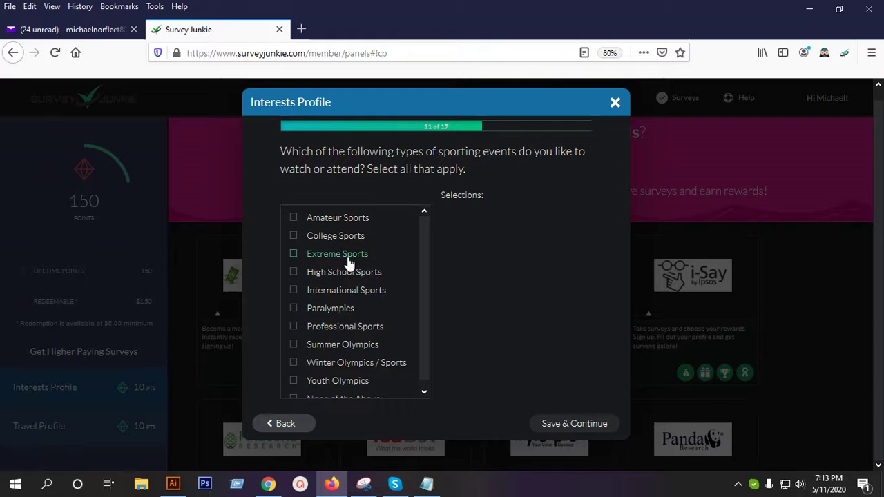
- Save Extreme Sports, International Sports, Paralympics and Summer Olympics as the sporting events liked to watch or attend
{"action": "left_click", "coordinate": [349, 259]}
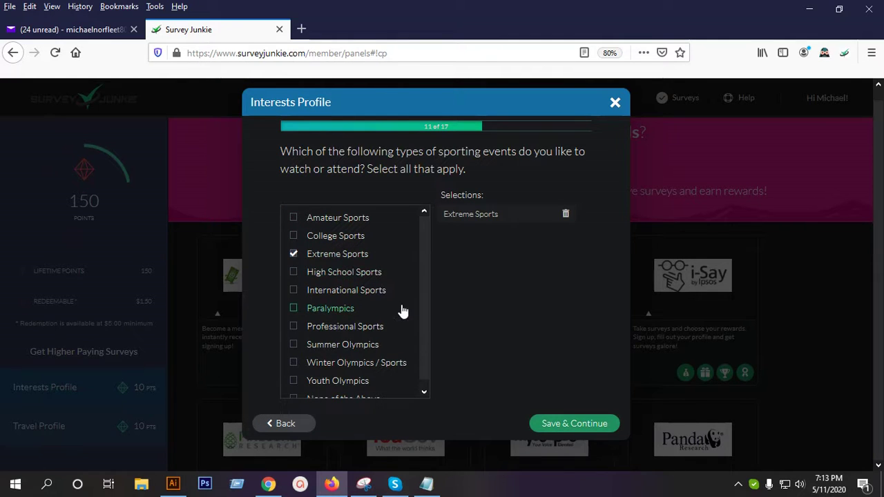
{"action": "left_click", "coordinate": [357, 292]}
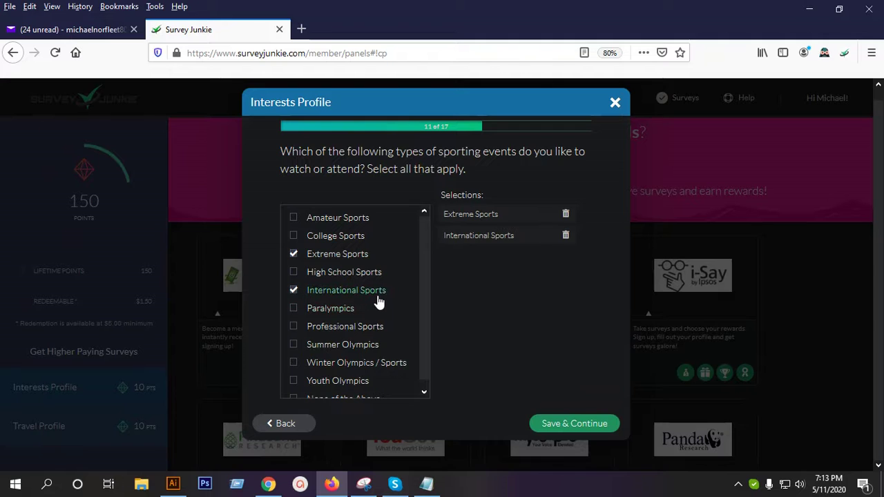
{"action": "scroll", "coordinate": [378, 316], "scroll_direction": "down", "scroll_amount": 1}
{"action": "left_click", "coordinate": [367, 311]}
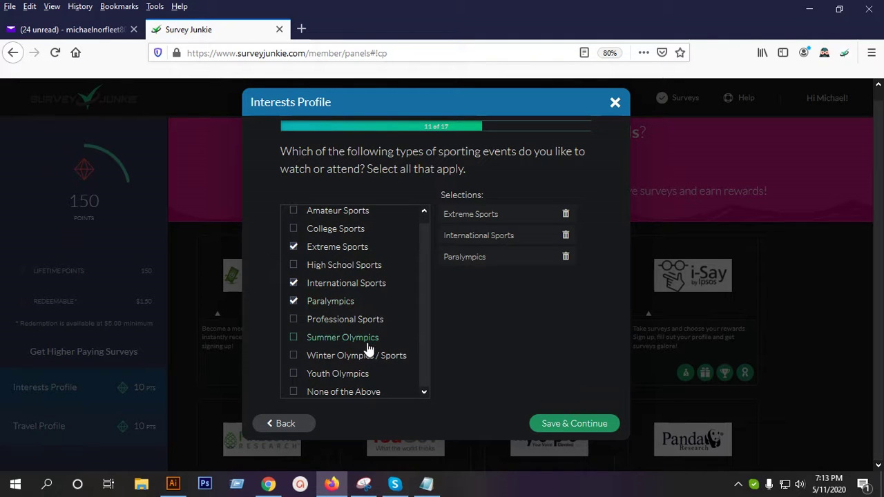
{"action": "left_click", "coordinate": [359, 342]}
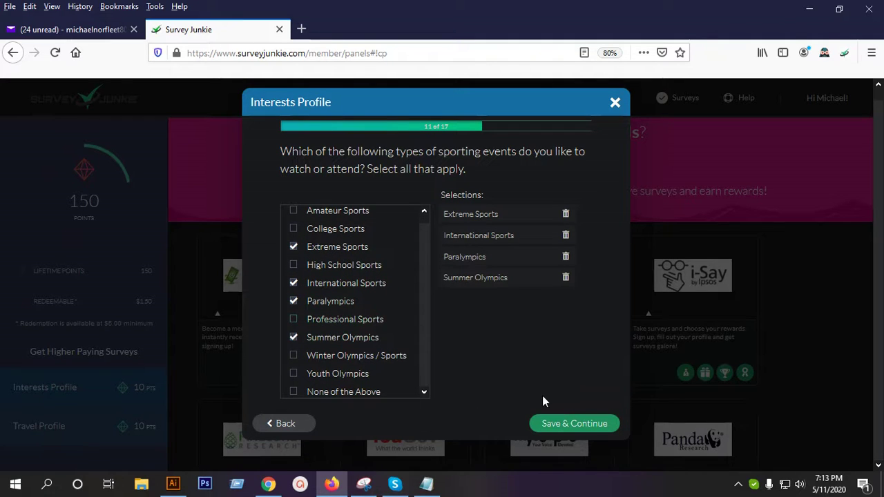
{"action": "left_click", "coordinate": [587, 429]}
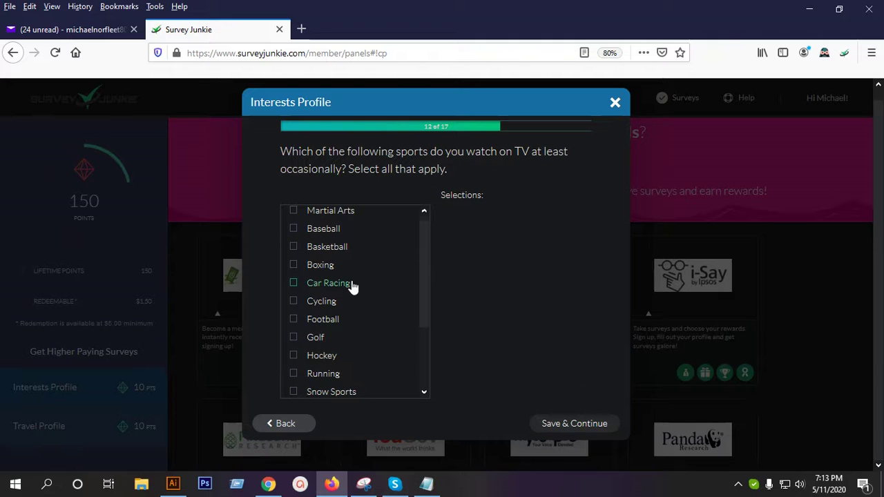
- Save Baseball, Basketball, Boxing, Football, Golf and Tennis as the sports watched on TV at least occasionally
{"action": "scroll", "coordinate": [352, 286], "scroll_direction": "up", "scroll_amount": 1}
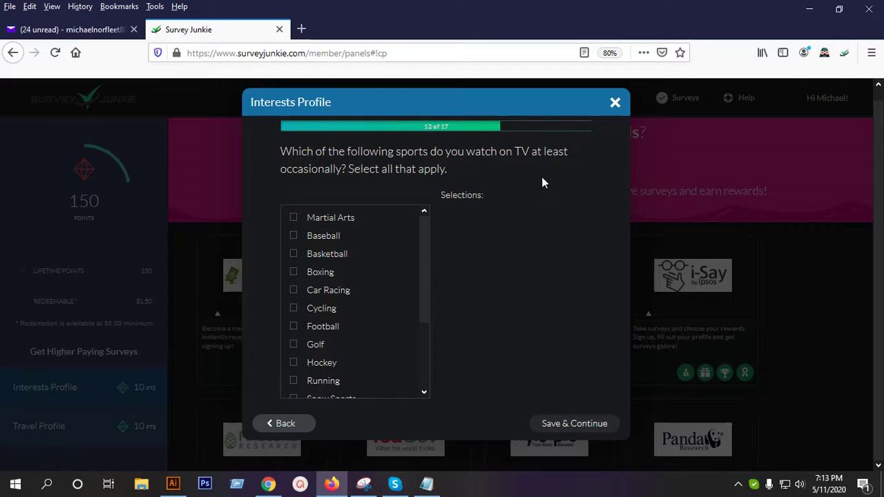
{"action": "left_click", "coordinate": [328, 276]}
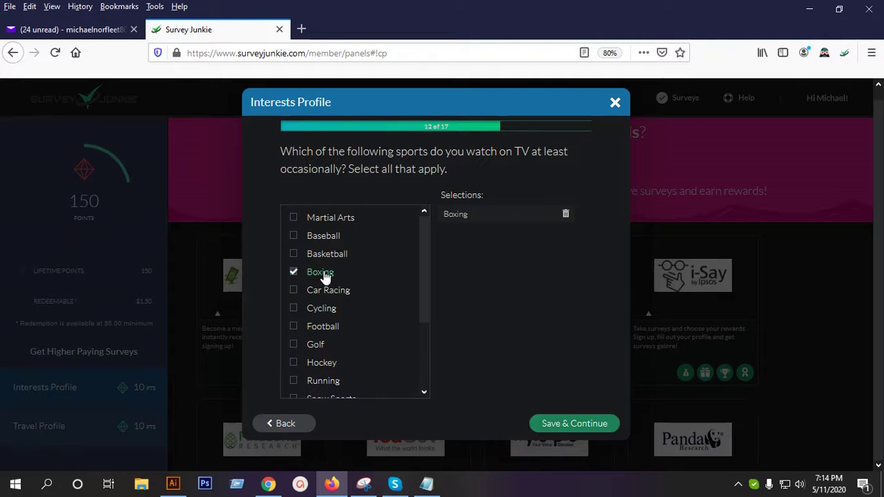
{"action": "left_click", "coordinate": [337, 255]}
{"action": "left_click", "coordinate": [337, 242]}
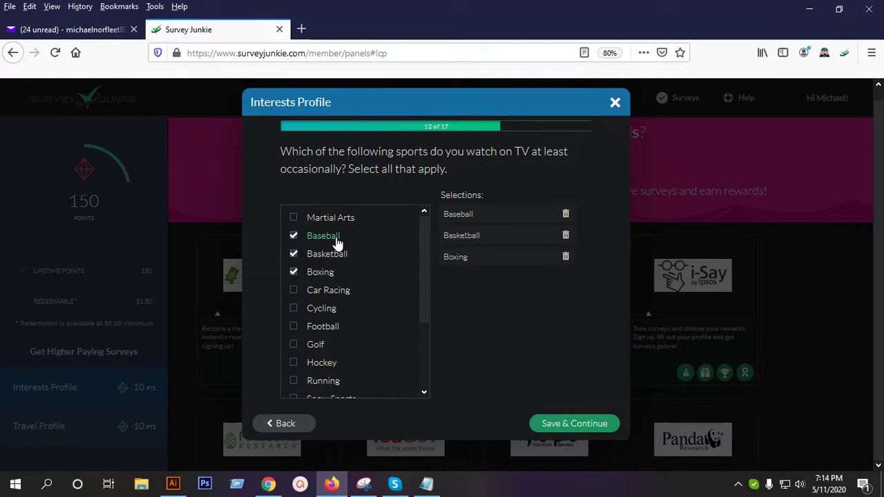
{"action": "left_click", "coordinate": [338, 333]}
{"action": "left_click", "coordinate": [323, 347]}
{"action": "scroll", "coordinate": [380, 354], "scroll_direction": "down", "scroll_amount": 3}
{"action": "left_click", "coordinate": [320, 358]}
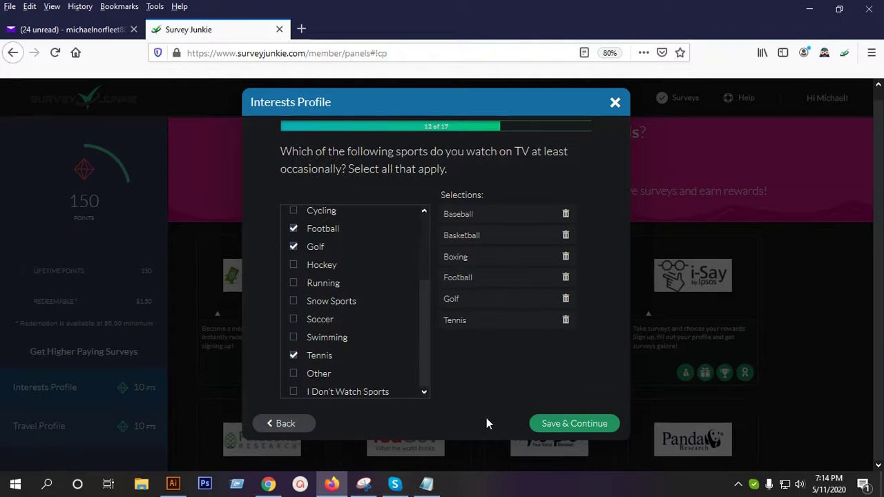
{"action": "left_click", "coordinate": [367, 348]}
{"action": "left_click", "coordinate": [576, 426]}
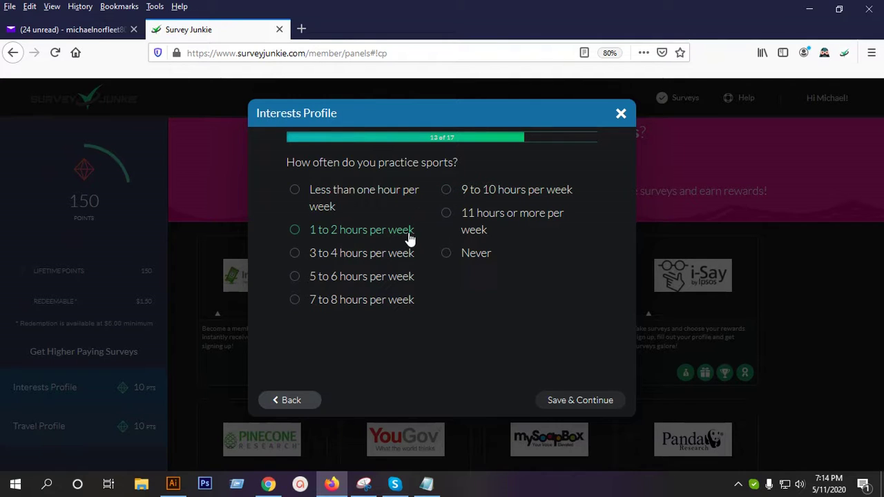
- Answer 3 to 4 hours per week for practicing sports and save Basketball, Golf and Tennis as the sports participated in
{"action": "left_click", "coordinate": [341, 261]}
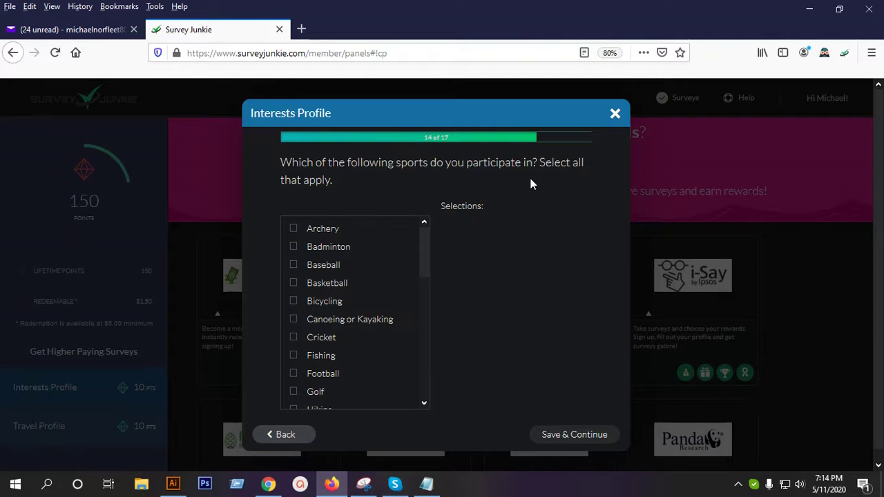
{"action": "scroll", "coordinate": [475, 360], "scroll_direction": "down", "scroll_amount": 1}
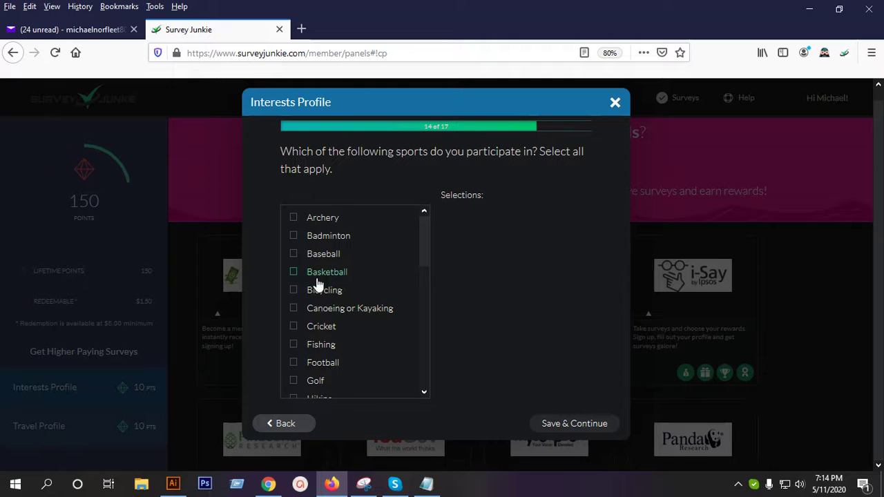
{"action": "left_click", "coordinate": [318, 384]}
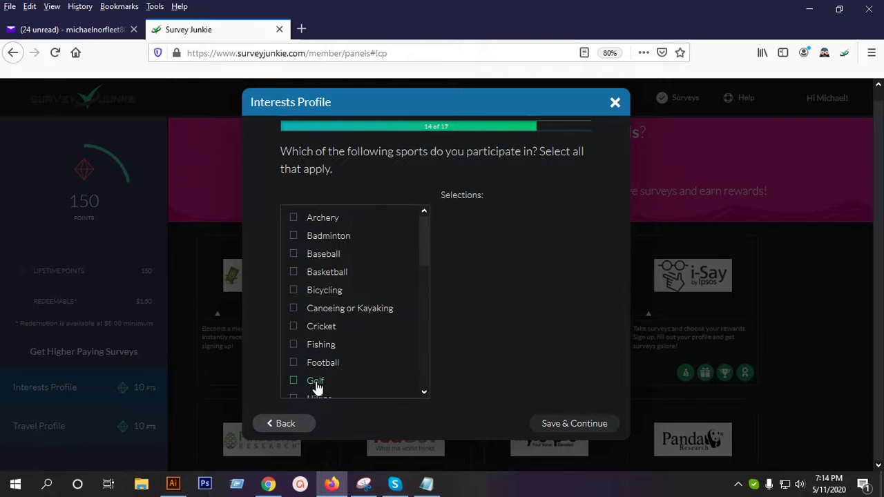
{"action": "scroll", "coordinate": [352, 309], "scroll_direction": "down", "scroll_amount": 5}
{"action": "left_click", "coordinate": [349, 322]}
{"action": "scroll", "coordinate": [356, 331], "scroll_direction": "up", "scroll_amount": 2}
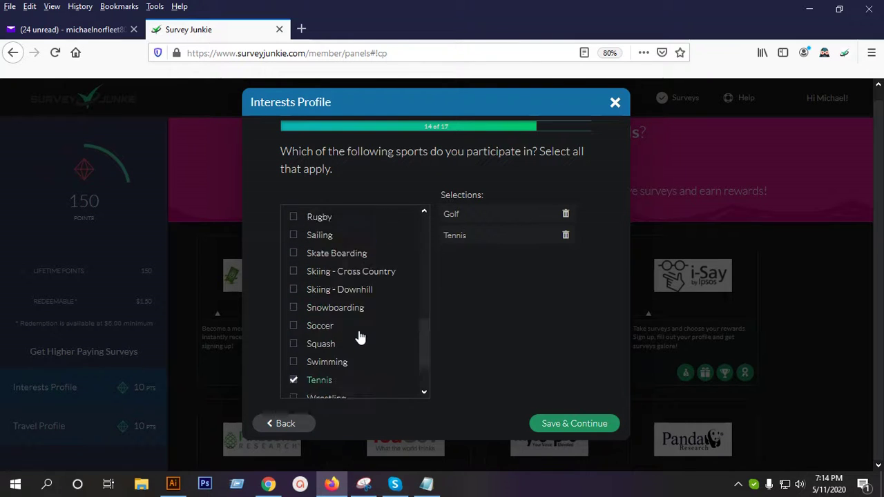
{"action": "scroll", "coordinate": [359, 337], "scroll_direction": "up", "scroll_amount": 5}
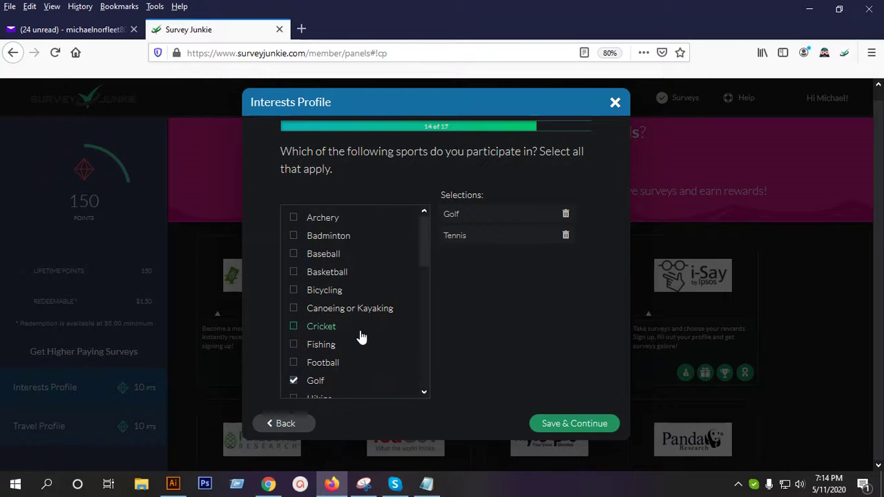
{"action": "left_click", "coordinate": [325, 275]}
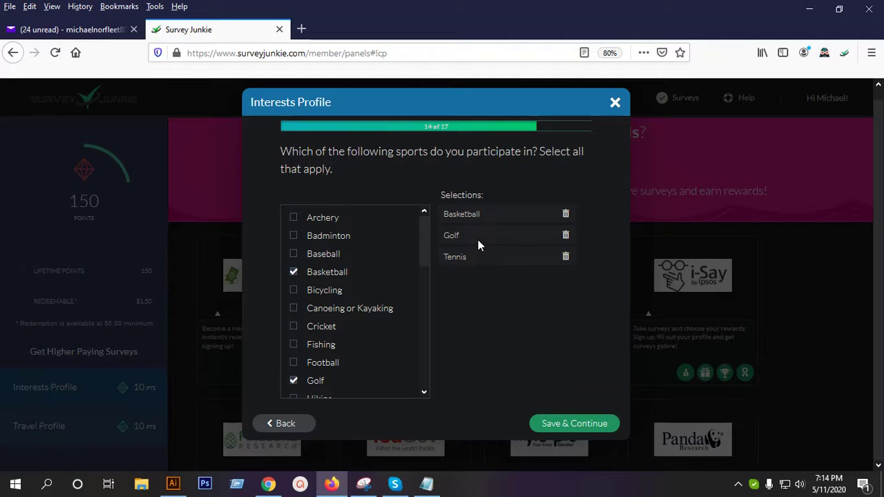
{"action": "left_click", "coordinate": [574, 424]}
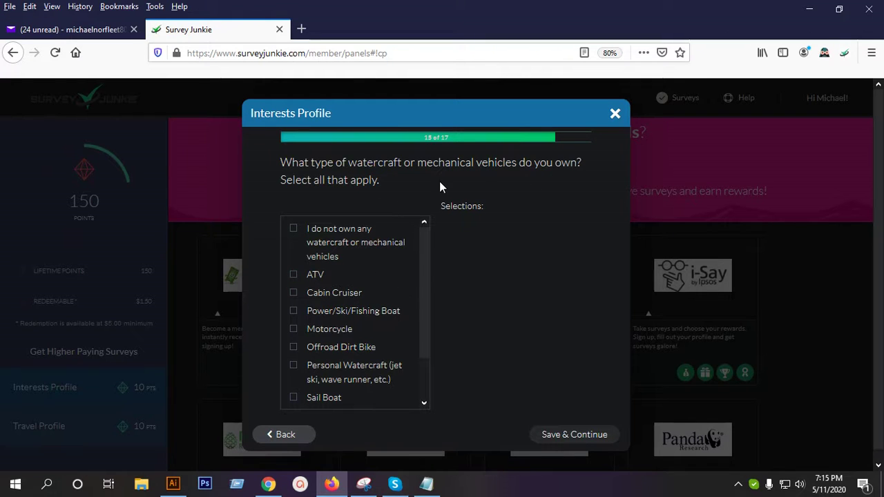
- Save Motorcycle as the only watercraft or mechanical vehicle owned, leaving Cabin Cruiser unselected
{"action": "scroll", "coordinate": [502, 201], "scroll_direction": "down", "scroll_amount": 1}
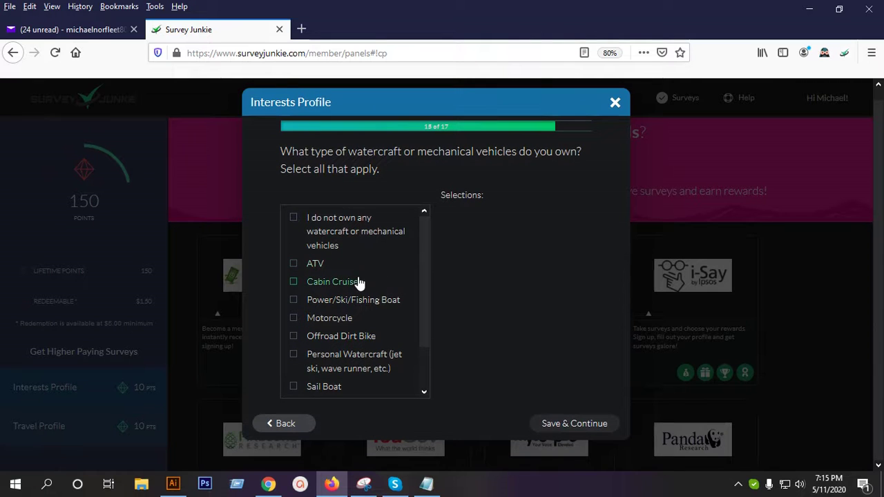
{"action": "left_click", "coordinate": [327, 282]}
{"action": "scroll", "coordinate": [371, 286], "scroll_direction": "down", "scroll_amount": 1}
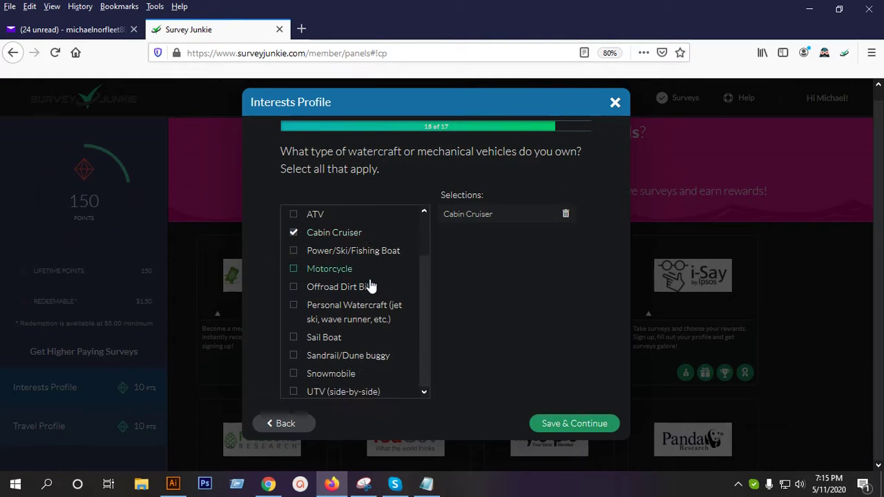
{"action": "left_click", "coordinate": [329, 272]}
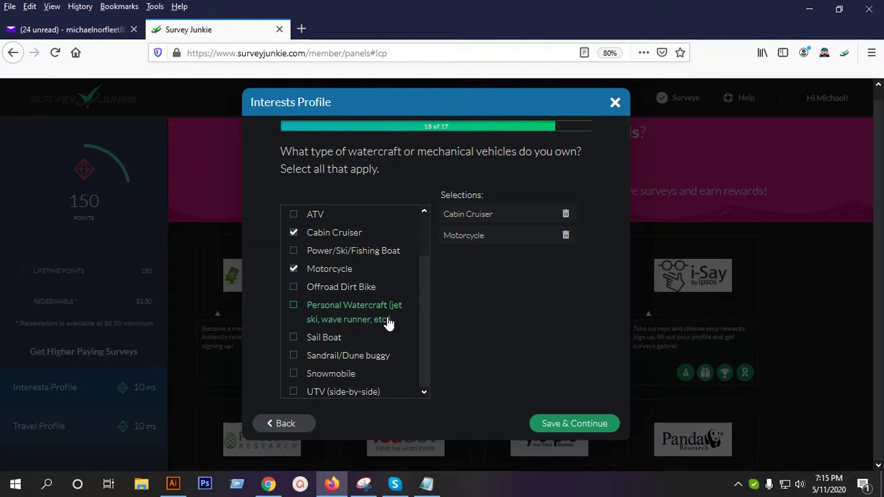
{"action": "left_click", "coordinate": [359, 237]}
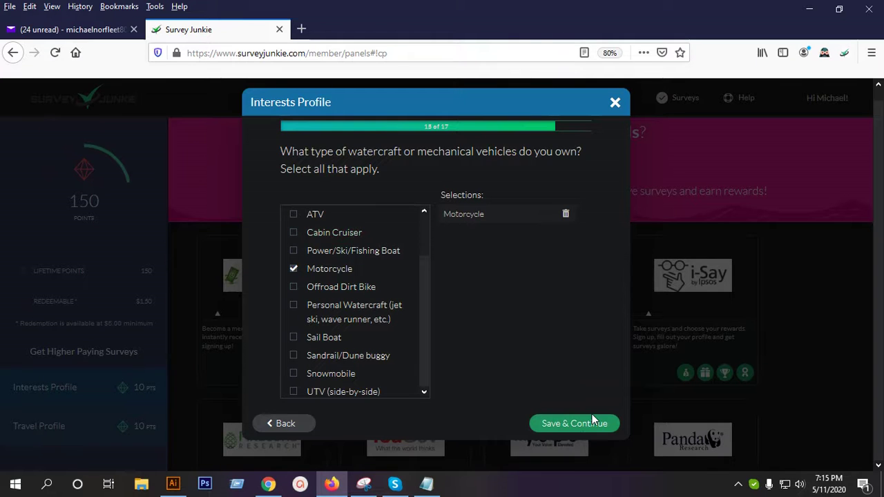
{"action": "left_click", "coordinate": [563, 427]}
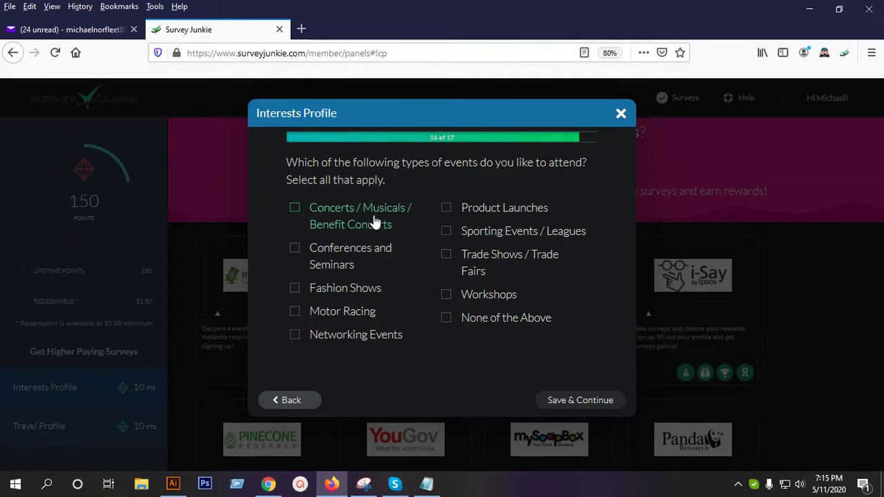
- Save Concerts / Musicals / Benefit Concerts, Conferences and Seminars, Sporting Events / Leagues and Workshops as the events liked to attend
{"action": "left_click", "coordinate": [337, 223]}
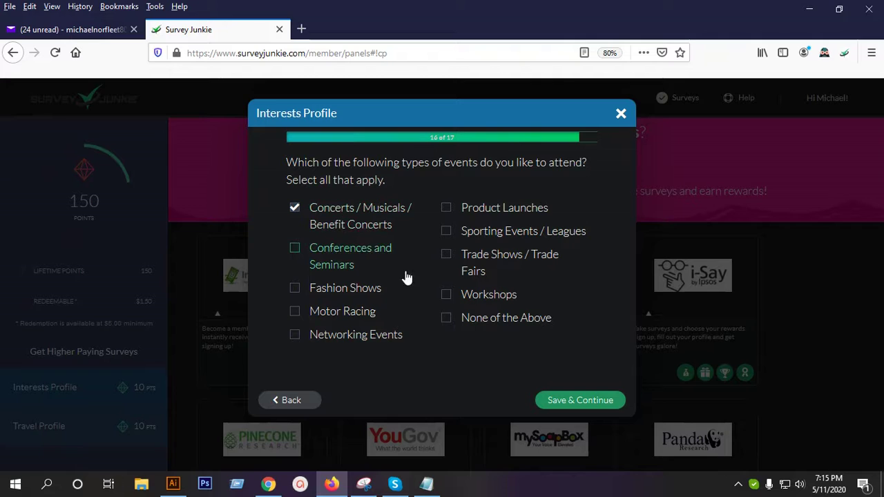
{"action": "left_click", "coordinate": [347, 266]}
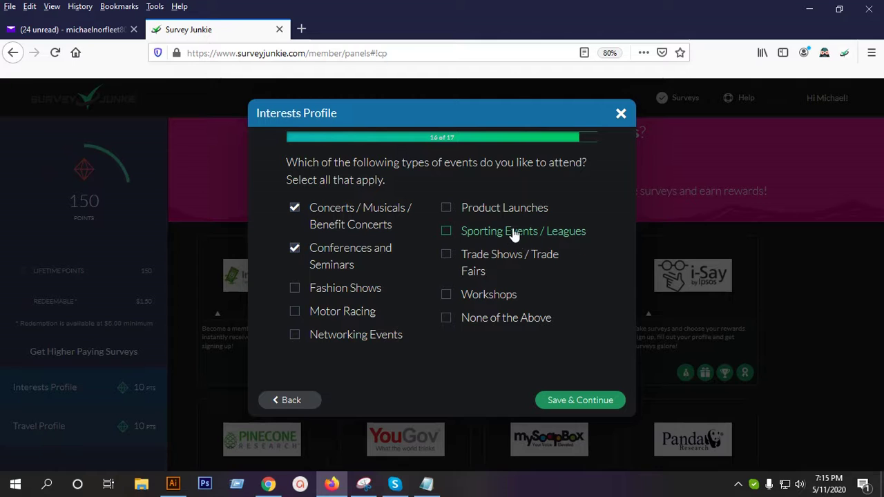
{"action": "left_click", "coordinate": [492, 299]}
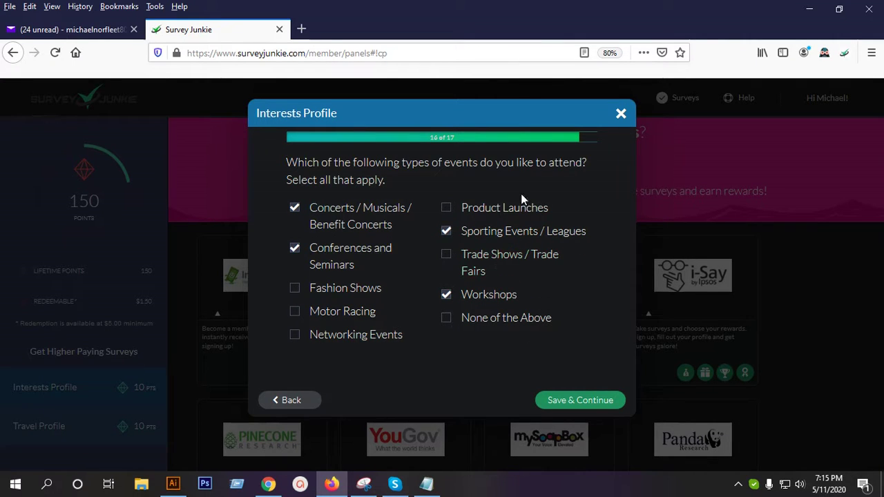
{"action": "left_click", "coordinate": [562, 401]}
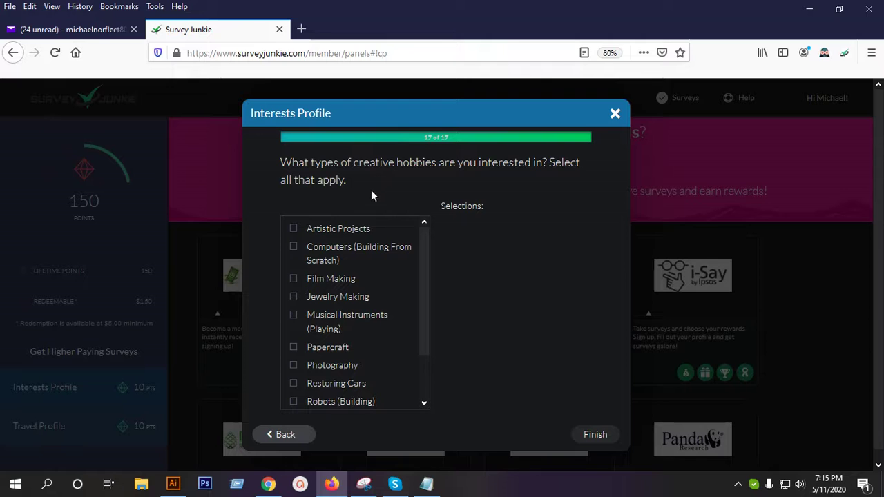
- Choose Computers (Building From Scratch), Photography and Software Projects as creative hobbies and finish the Interests Profile
{"action": "left_click", "coordinate": [365, 237]}
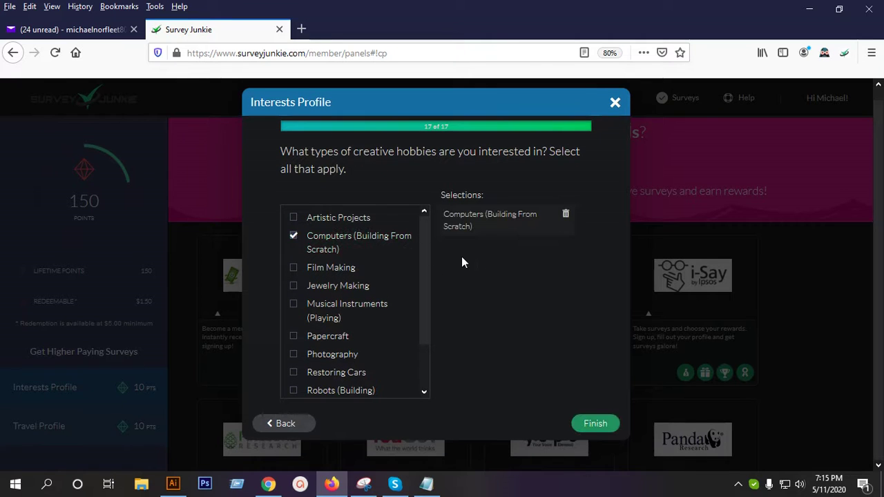
{"action": "scroll", "coordinate": [387, 289], "scroll_direction": "down", "scroll_amount": 2}
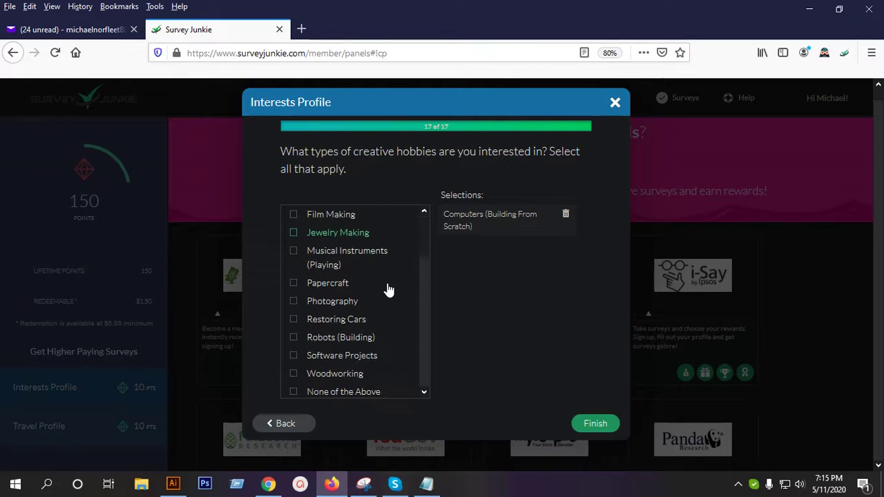
{"action": "left_click", "coordinate": [333, 303]}
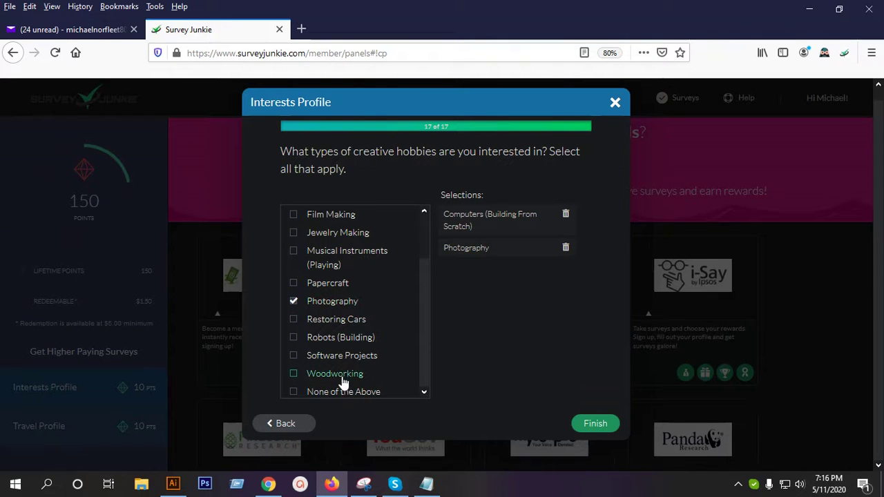
{"action": "left_click", "coordinate": [352, 357]}
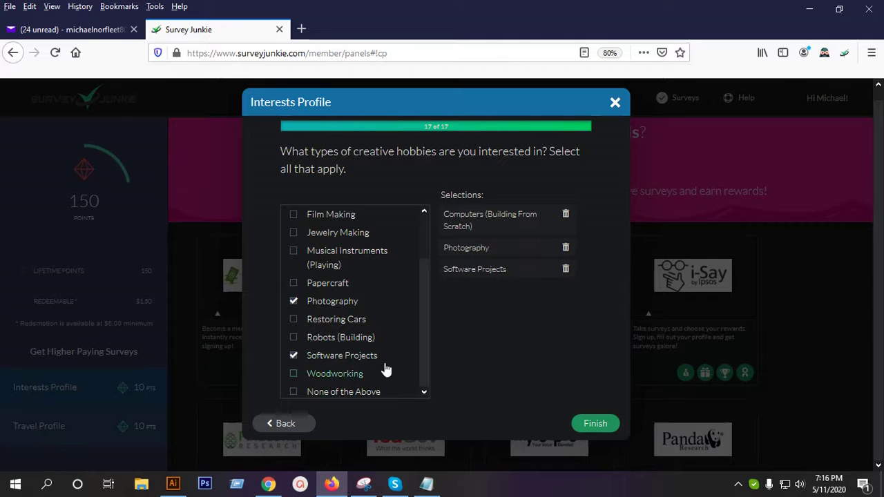
{"action": "left_click", "coordinate": [589, 427]}
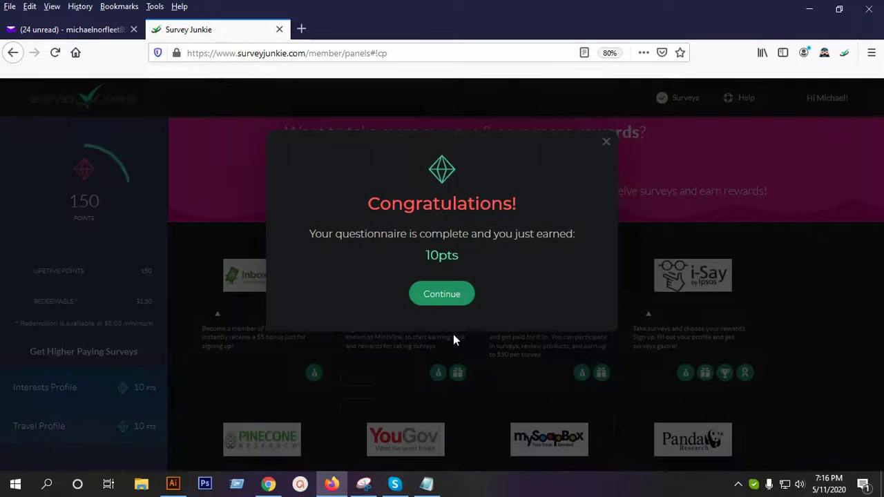
{"action": "left_click", "coordinate": [442, 294]}
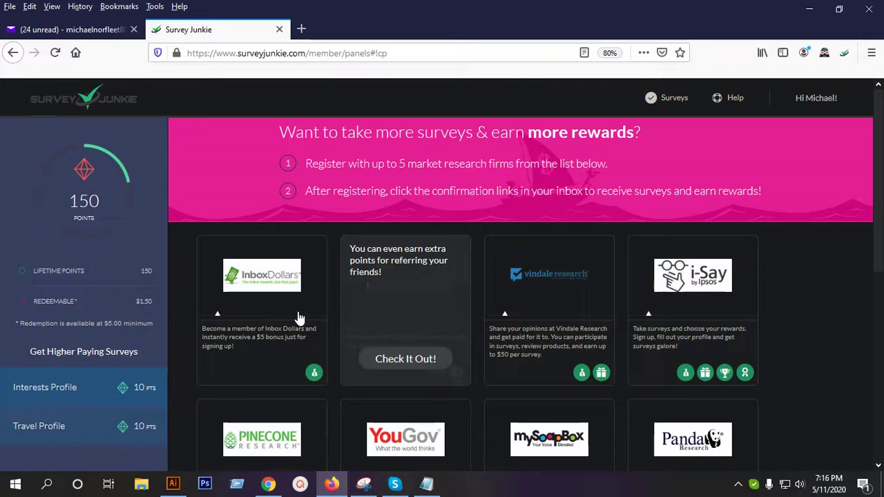
- Start the Travel Profile and answer 5 to 10 Times for leisure or business travel in the last year
{"action": "scroll", "coordinate": [173, 342], "scroll_direction": "down", "scroll_amount": 3}
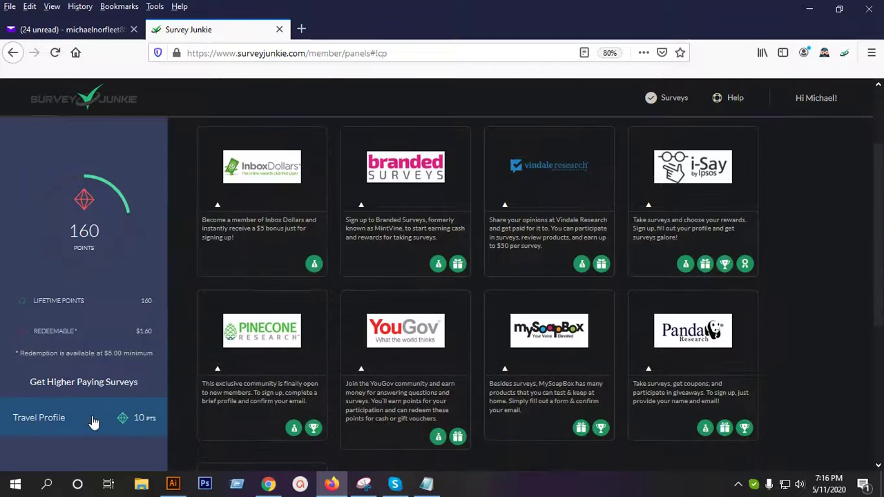
{"action": "left_click", "coordinate": [40, 419]}
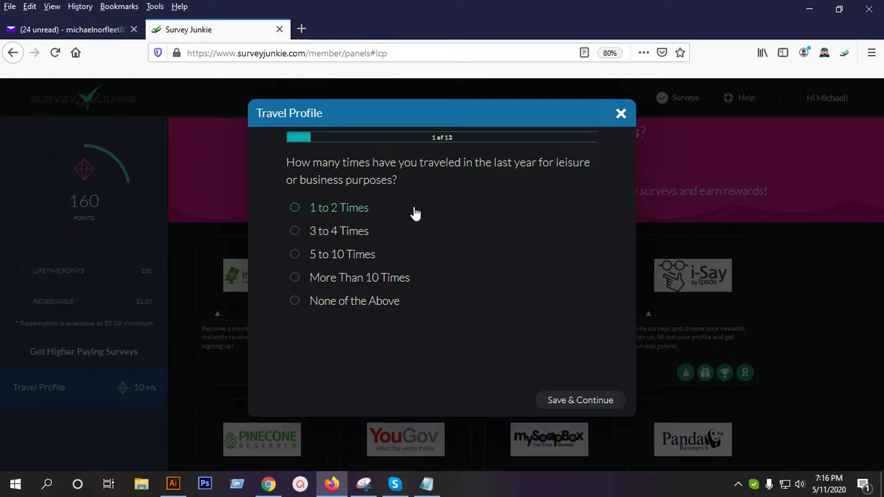
{"action": "left_click", "coordinate": [351, 255]}
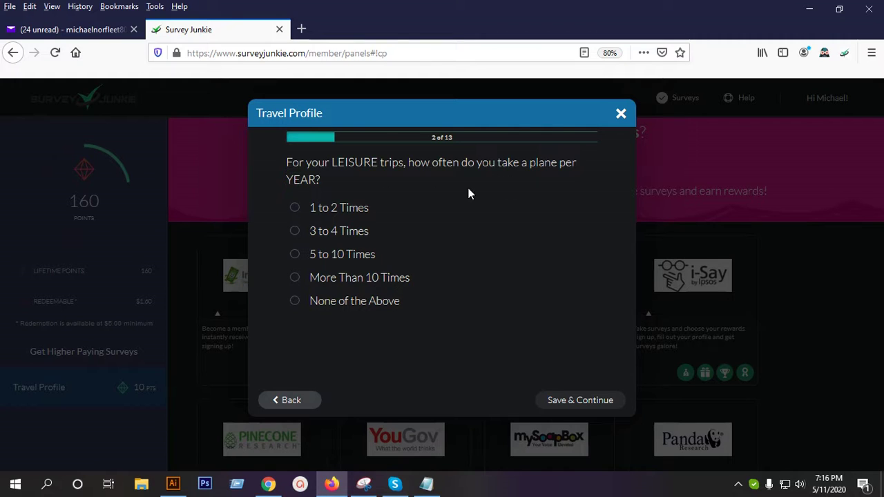
- Answer 5 to 10 Times for leisure plane trips per year and 3 to 4 Times for leisure car rentals
{"action": "left_click", "coordinate": [345, 255]}
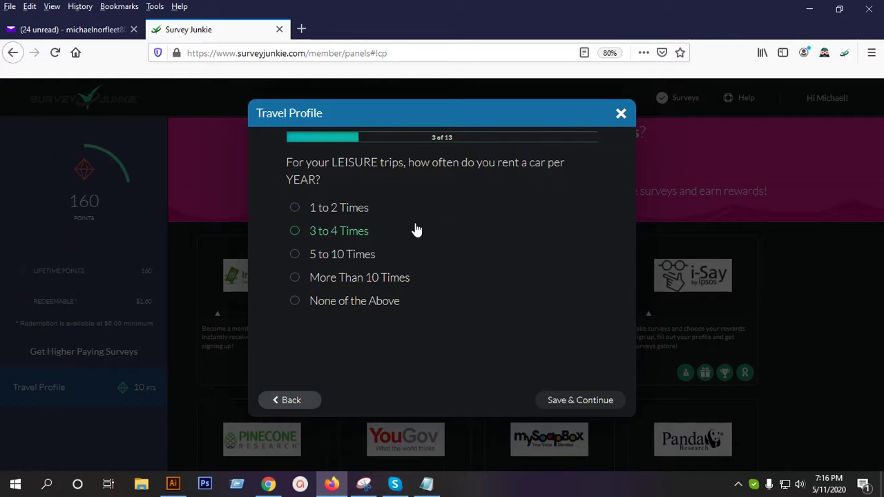
{"action": "left_click", "coordinate": [367, 234]}
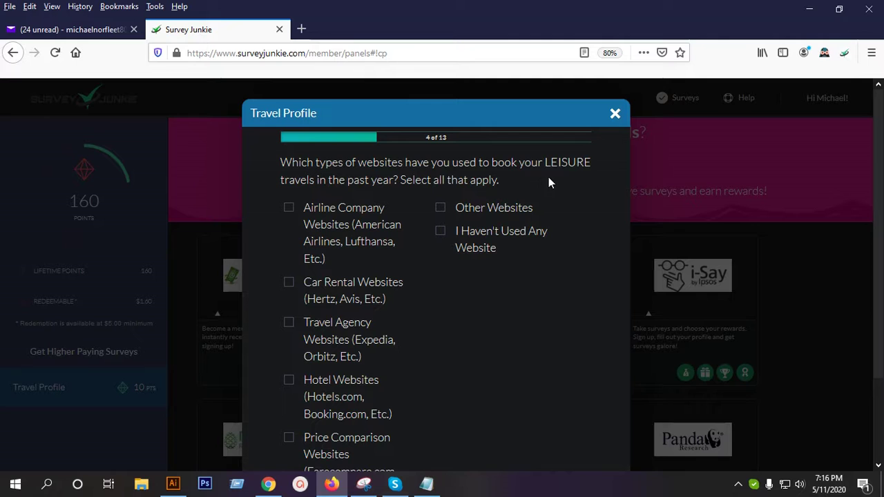
- Save Car Rental, Travel Agency and Hotel Websites as the leisure booking sites used, and 5 Star Hotel as the usual leisure hotel category
{"action": "scroll", "coordinate": [329, 191], "scroll_direction": "down", "scroll_amount": 2}
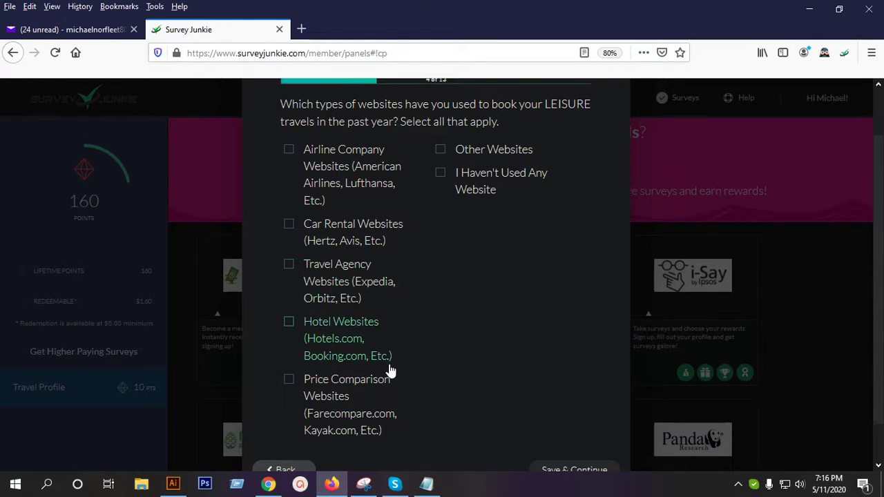
{"action": "left_click", "coordinate": [337, 347]}
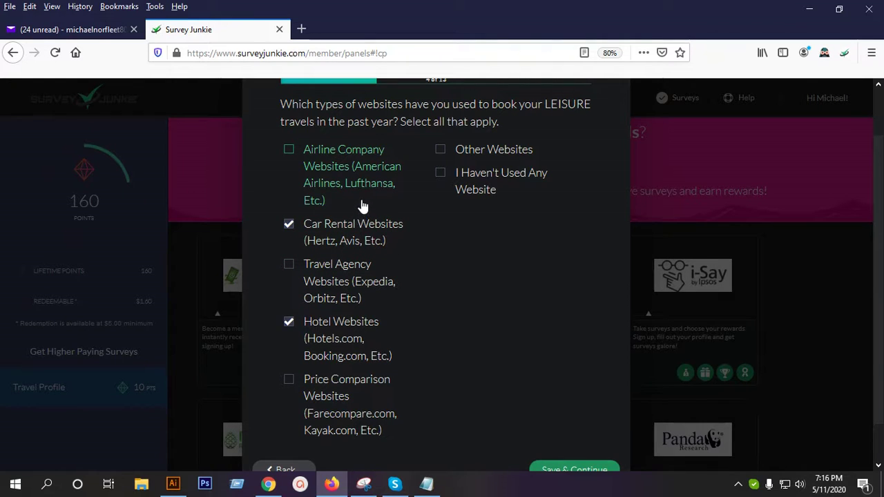
{"action": "left_click", "coordinate": [333, 165]}
{"action": "left_click", "coordinate": [336, 276]}
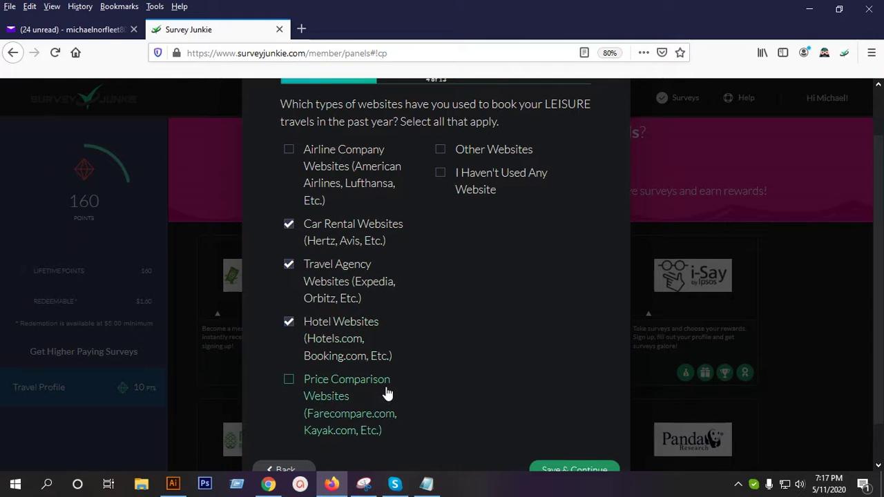
{"action": "left_click", "coordinate": [574, 470]}
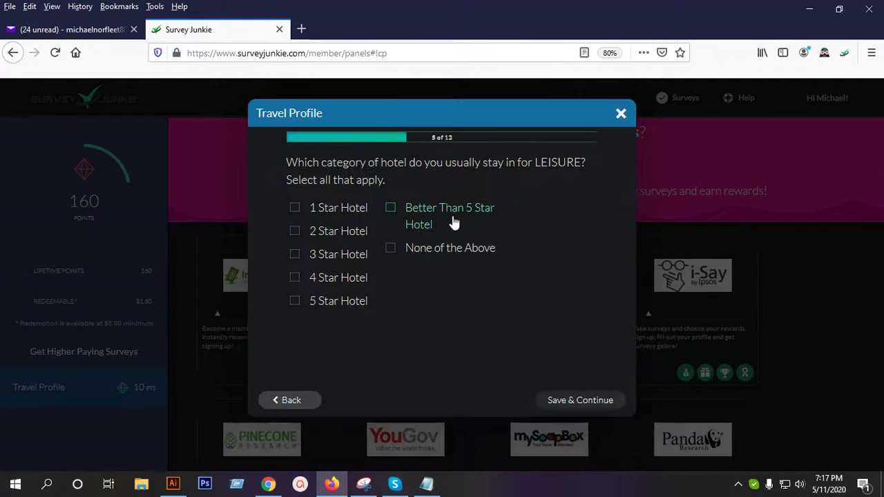
{"action": "left_click", "coordinate": [326, 301]}
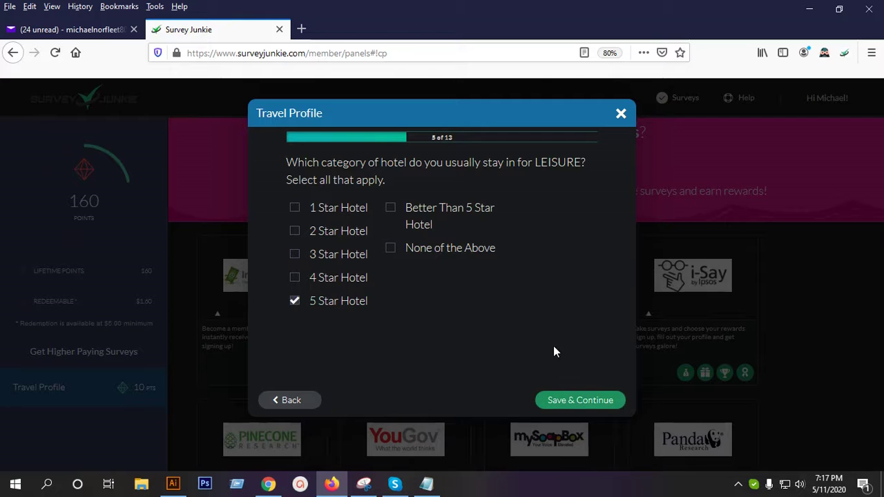
{"action": "left_click", "coordinate": [582, 401]}
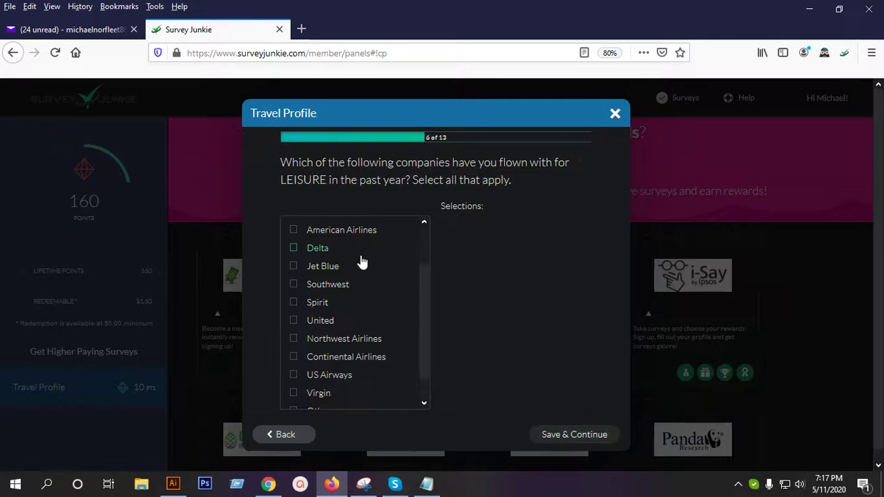
- Save Air Canada, Alaska Airlines, Delta, Southwest and US Airways as the airlines flown with for leisure in the past year
{"action": "scroll", "coordinate": [362, 261], "scroll_direction": "up", "scroll_amount": 3}
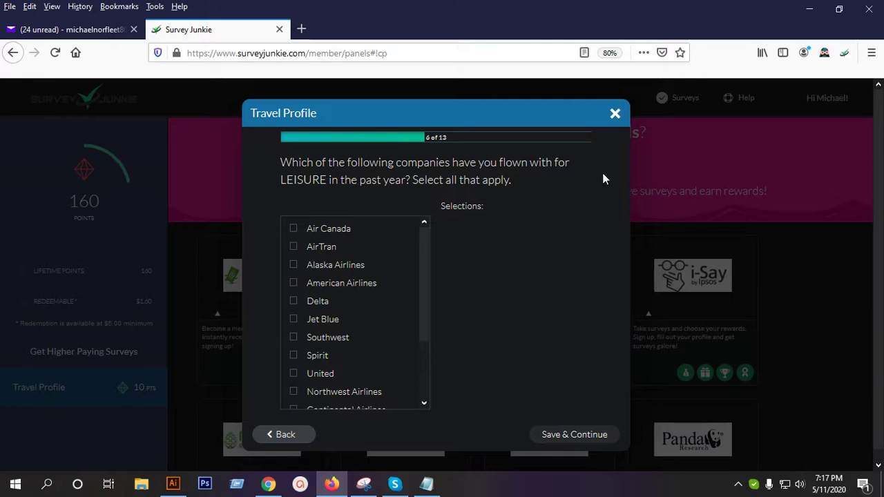
{"action": "scroll", "coordinate": [502, 183], "scroll_direction": "down", "scroll_amount": 1}
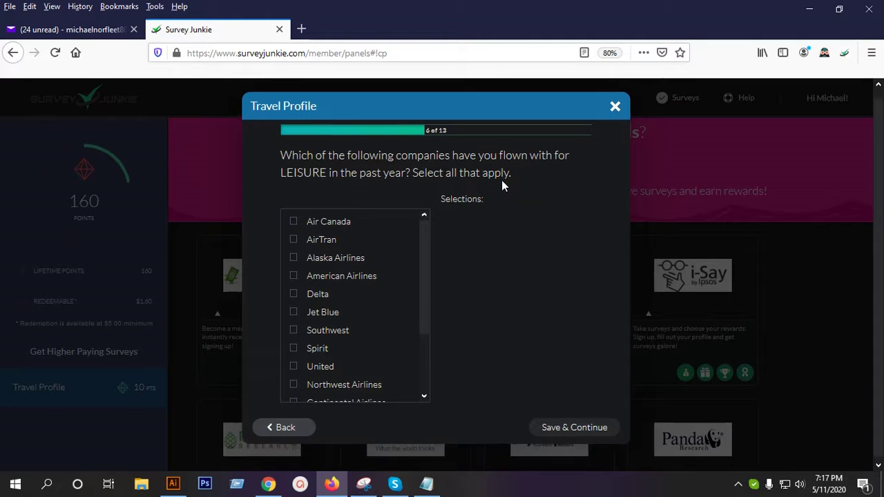
{"action": "scroll", "coordinate": [426, 286], "scroll_direction": "down", "scroll_amount": 2}
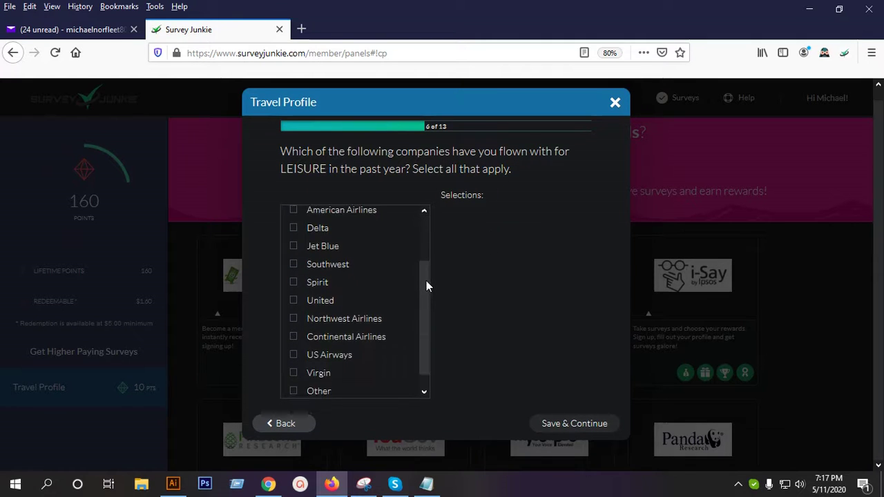
{"action": "scroll", "coordinate": [346, 286], "scroll_direction": "up", "scroll_amount": 3}
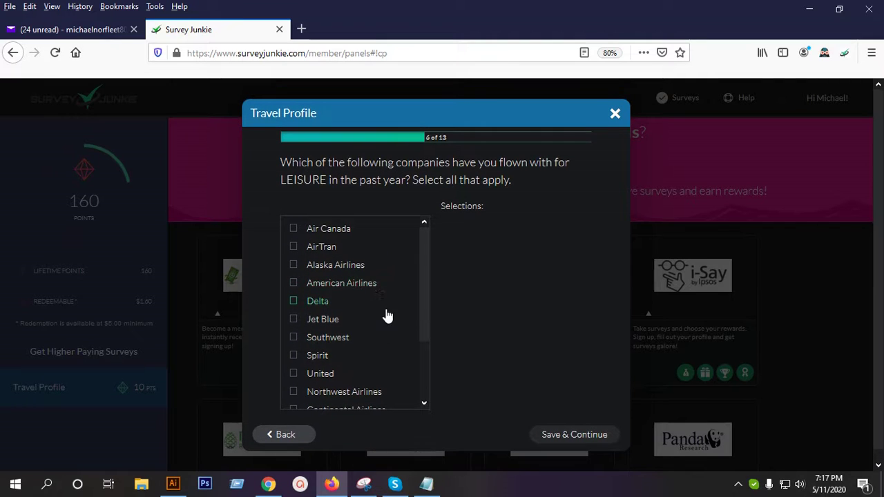
{"action": "left_click", "coordinate": [331, 304]}
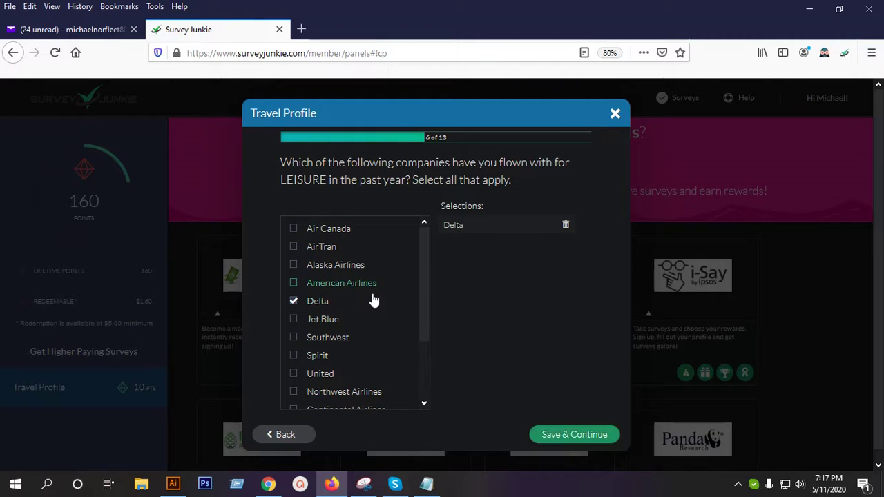
{"action": "left_click", "coordinate": [360, 269]}
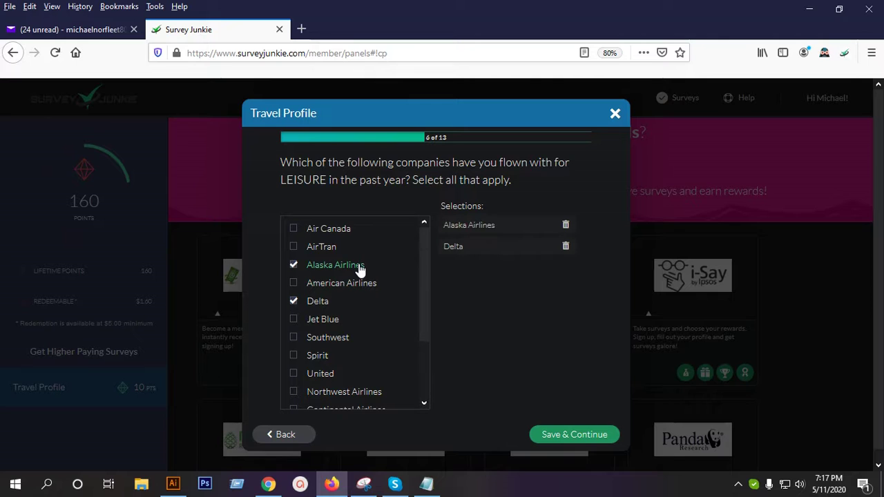
{"action": "left_click", "coordinate": [340, 234]}
{"action": "scroll", "coordinate": [371, 344], "scroll_direction": "down", "scroll_amount": 2}
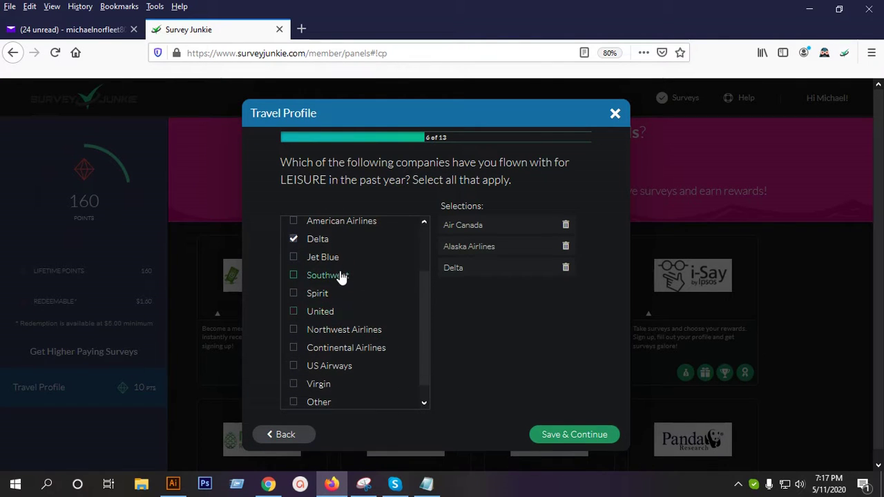
{"action": "left_click", "coordinate": [342, 278]}
{"action": "scroll", "coordinate": [342, 276], "scroll_direction": "down", "scroll_amount": 1}
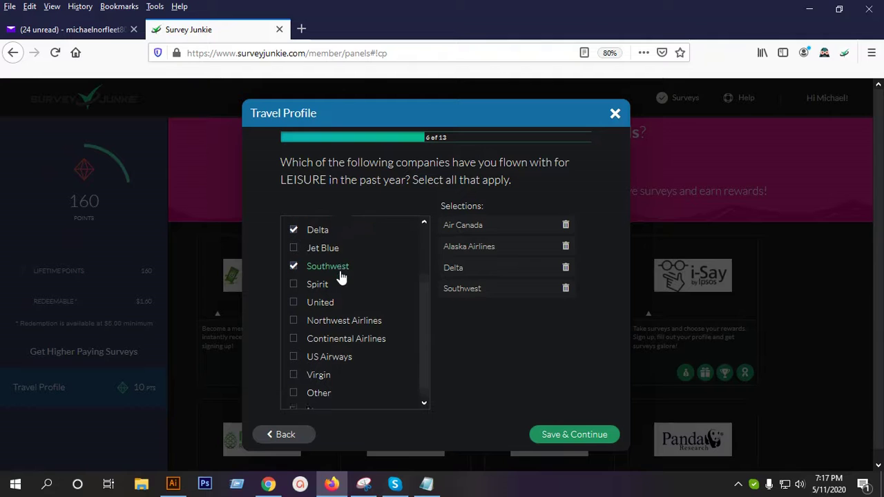
{"action": "left_click", "coordinate": [348, 353]}
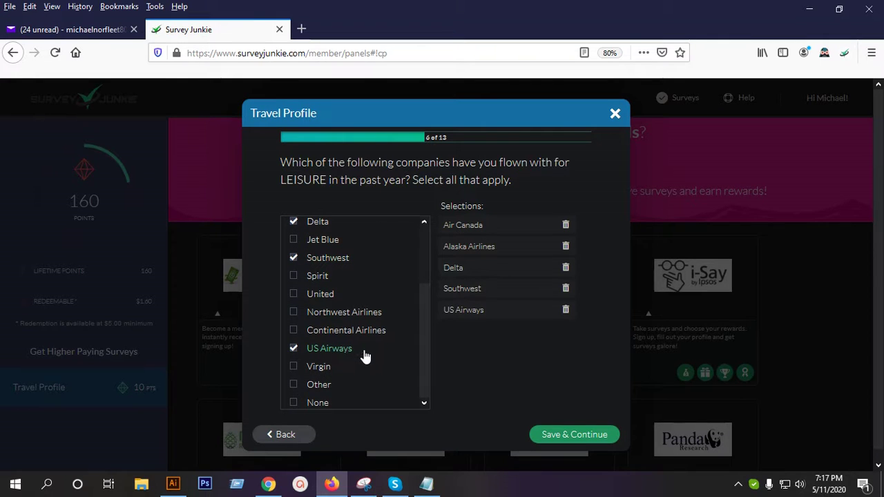
{"action": "scroll", "coordinate": [367, 356], "scroll_direction": "up", "scroll_amount": 2}
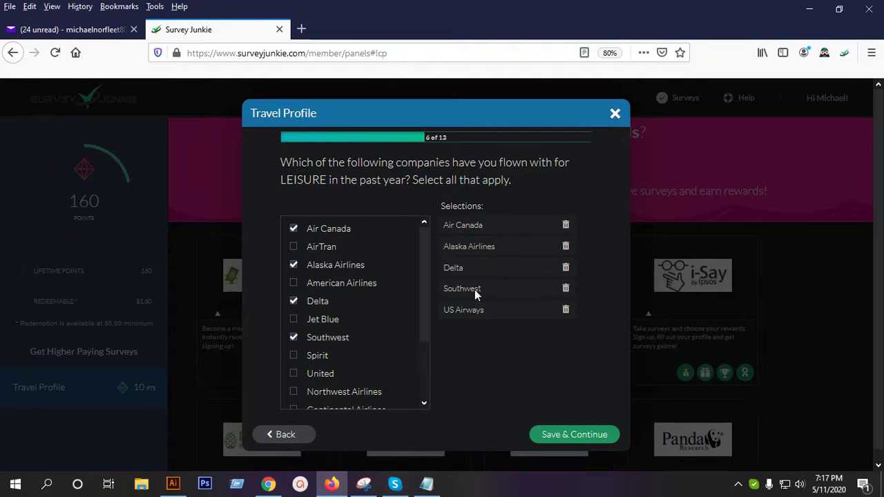
{"action": "left_click", "coordinate": [571, 431]}
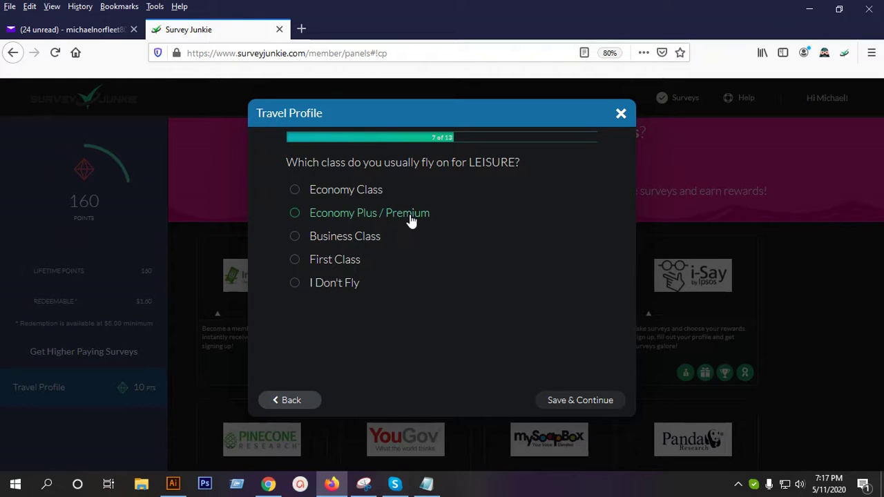
- Answer Business Class as the usual leisure flight class and Yes to having taken a leisure cruise in the past 2 years
{"action": "left_click", "coordinate": [354, 237]}
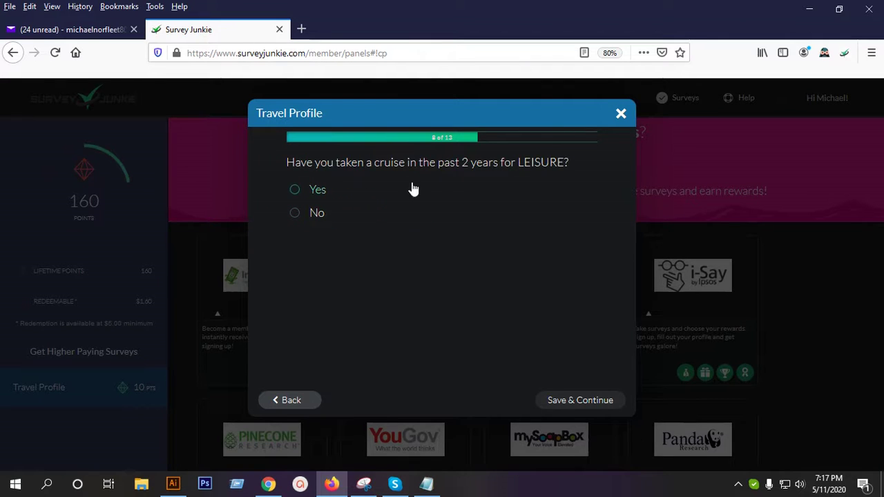
{"action": "left_click", "coordinate": [320, 191]}
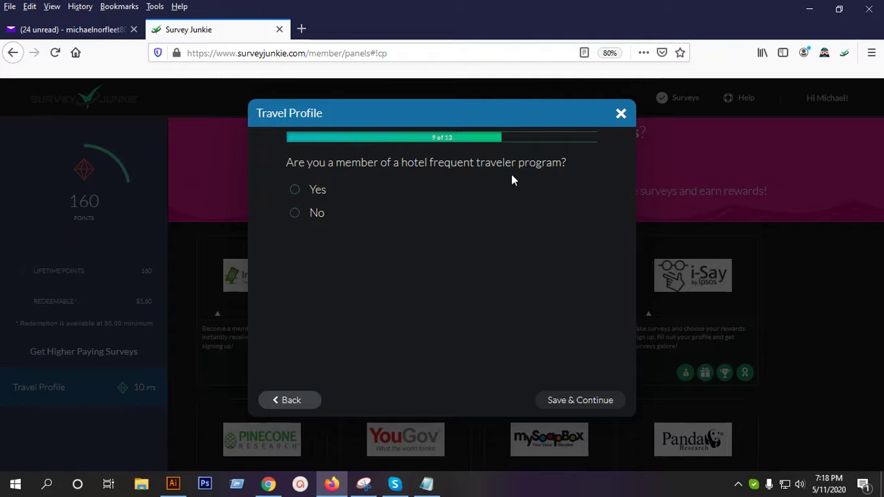
- Confirm hotel frequent traveler membership with Yes and save the Hilton HHonors, Intercontinental / Holiday Inn Priority Club and Marriott Rewards programs
{"action": "left_click", "coordinate": [295, 195]}
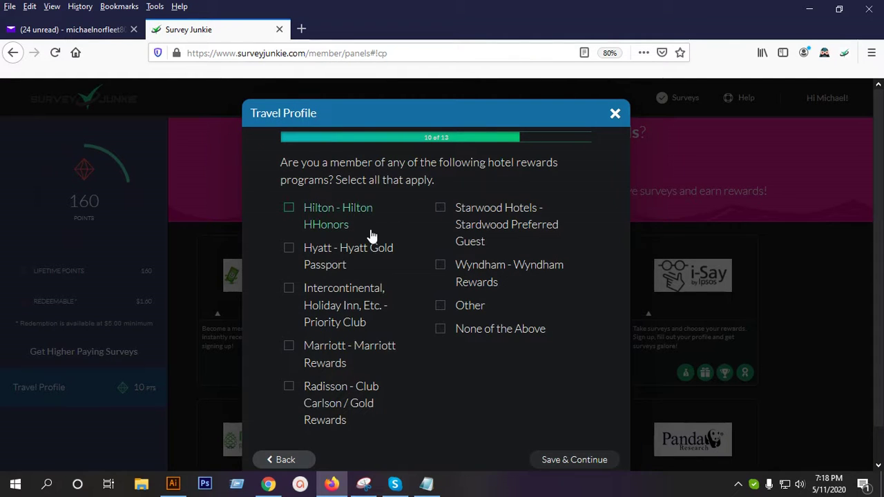
{"action": "left_click", "coordinate": [330, 213]}
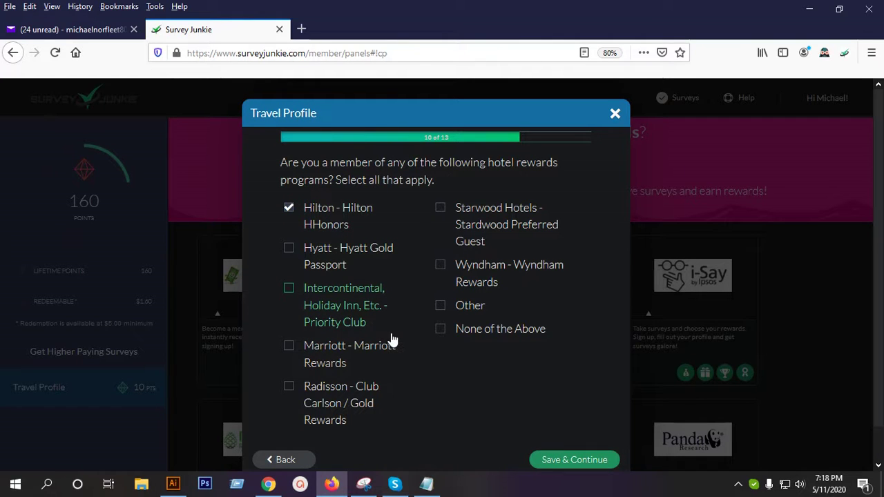
{"action": "left_click", "coordinate": [333, 304]}
{"action": "left_click", "coordinate": [387, 355]}
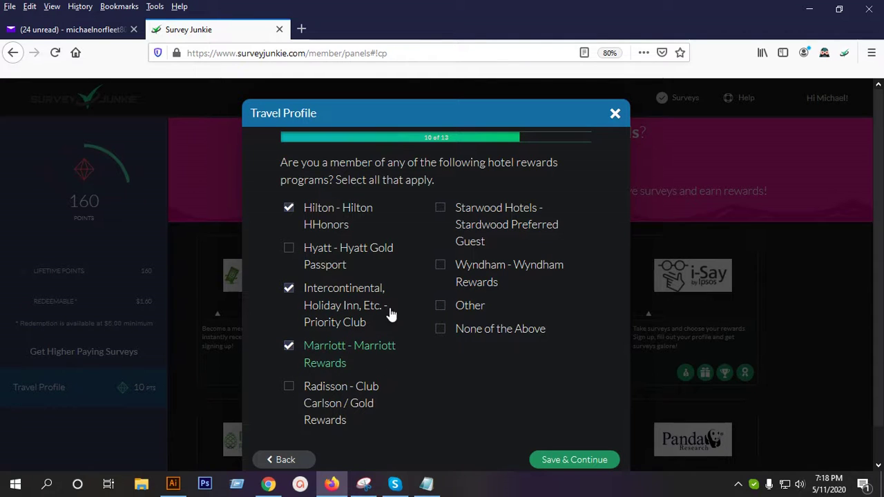
{"action": "left_click", "coordinate": [574, 461]}
- Answer Yes to frequent flyer enrollment and save Alaska Airlines, Delta Air Lines Inc, Southwest Airlines Co and US Airways as the programs
{"action": "left_click", "coordinate": [315, 196]}
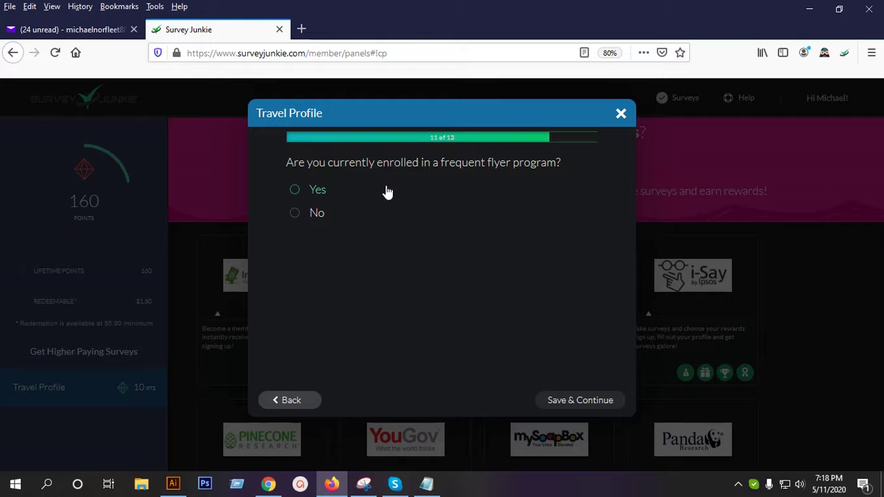
{"action": "left_click", "coordinate": [315, 196]}
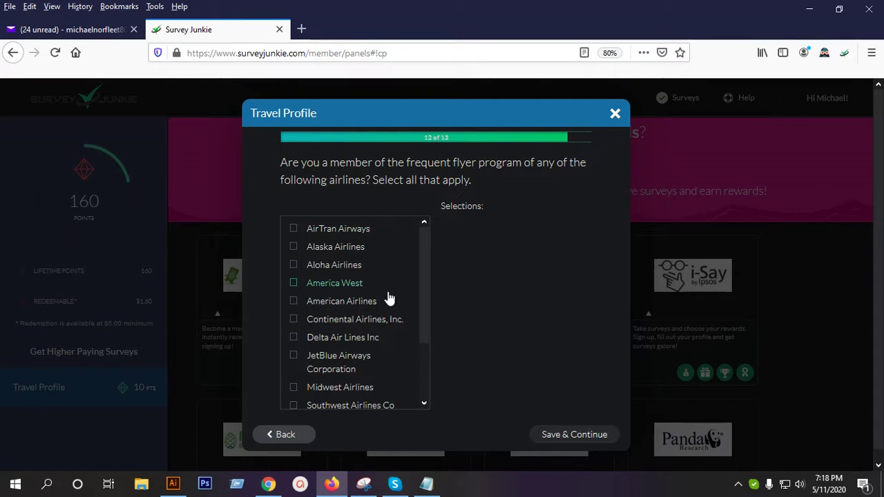
{"action": "left_click", "coordinate": [354, 249]}
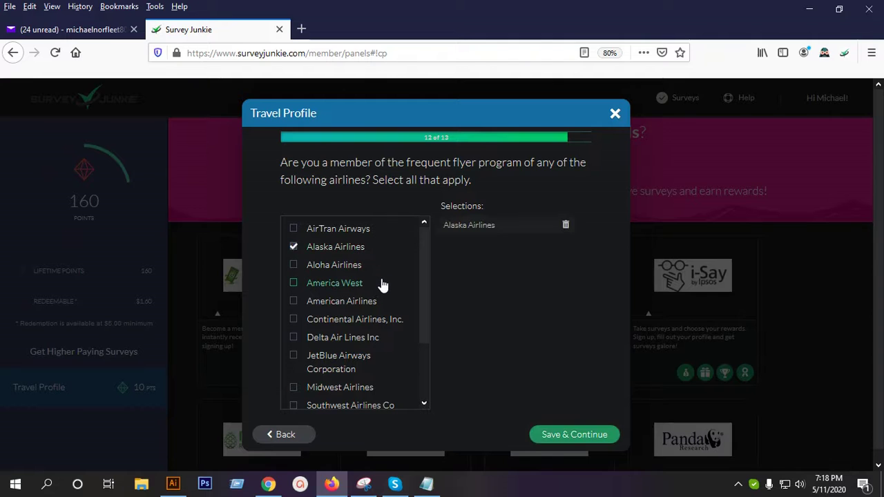
{"action": "scroll", "coordinate": [383, 298], "scroll_direction": "down", "scroll_amount": 3}
{"action": "left_click", "coordinate": [367, 276]}
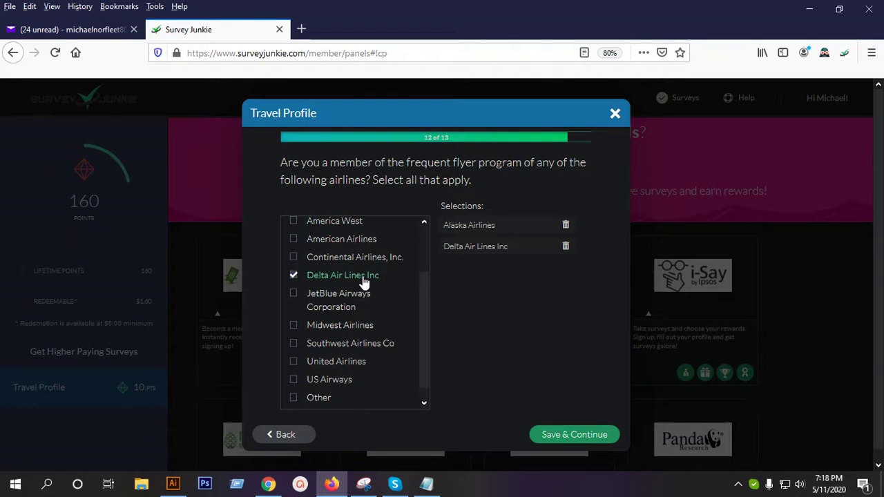
{"action": "scroll", "coordinate": [391, 299], "scroll_direction": "down", "scroll_amount": 1}
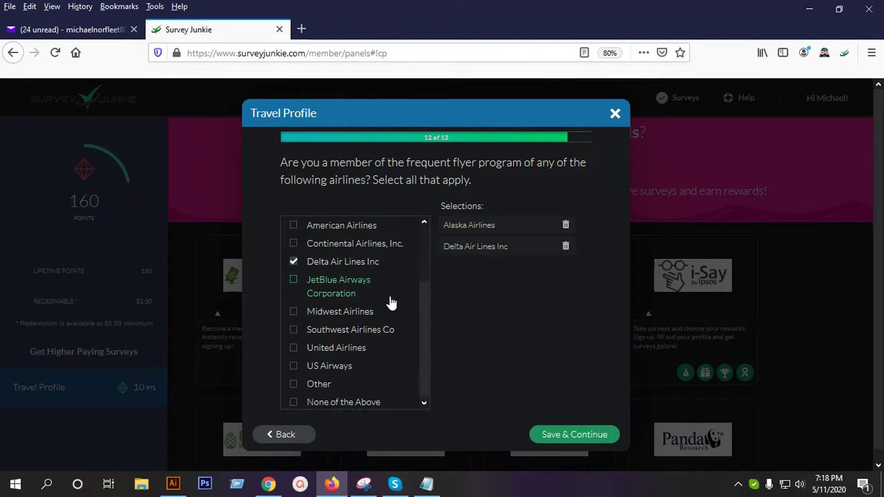
{"action": "left_click", "coordinate": [358, 333]}
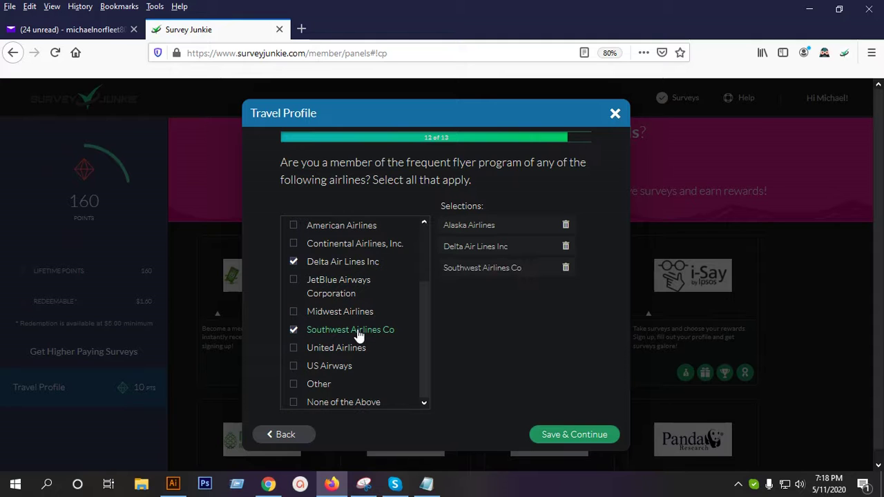
{"action": "left_click", "coordinate": [338, 372]}
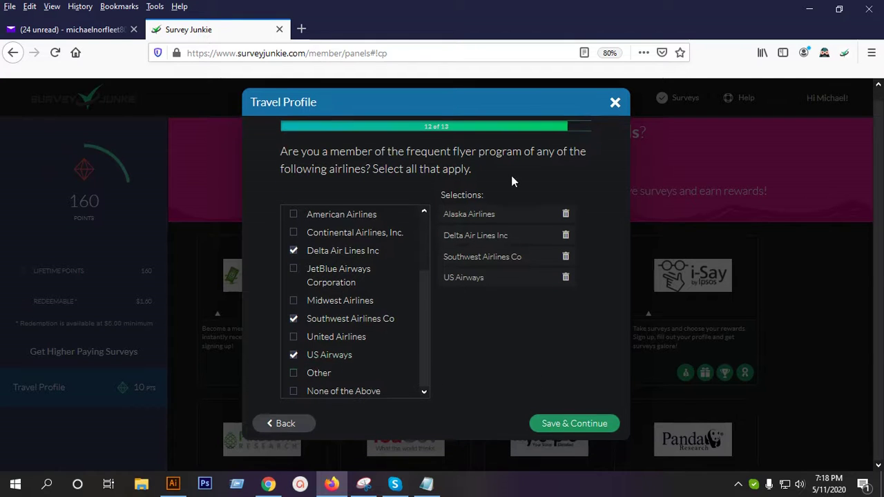
{"action": "scroll", "coordinate": [365, 361], "scroll_direction": "up", "scroll_amount": 3}
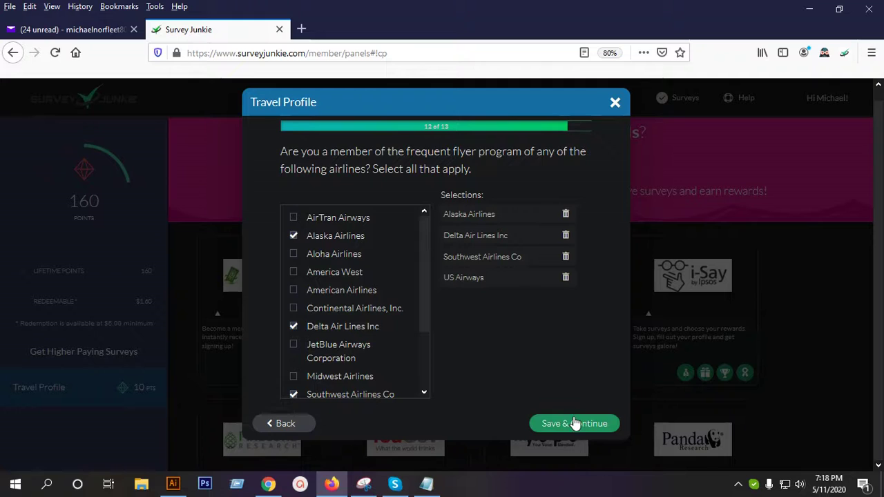
{"action": "left_click", "coordinate": [573, 422]}
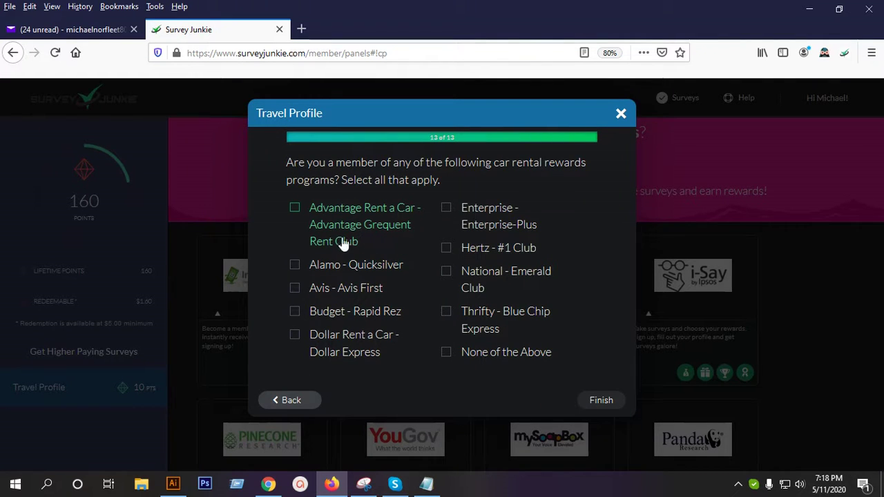
- Choose the Advantage Rent a Car and Dollar Rent a Car rewards programs and finish the Travel Profile
{"action": "left_click", "coordinate": [364, 228]}
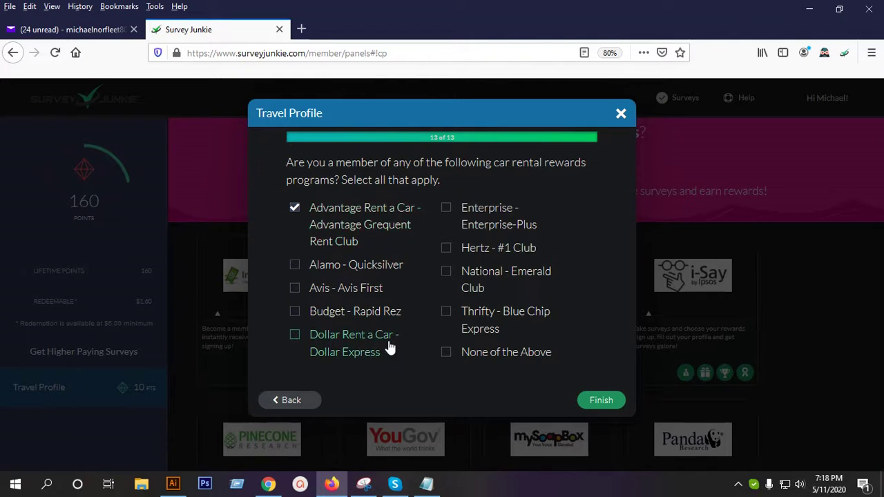
{"action": "left_click", "coordinate": [351, 353]}
{"action": "left_click", "coordinate": [599, 402]}
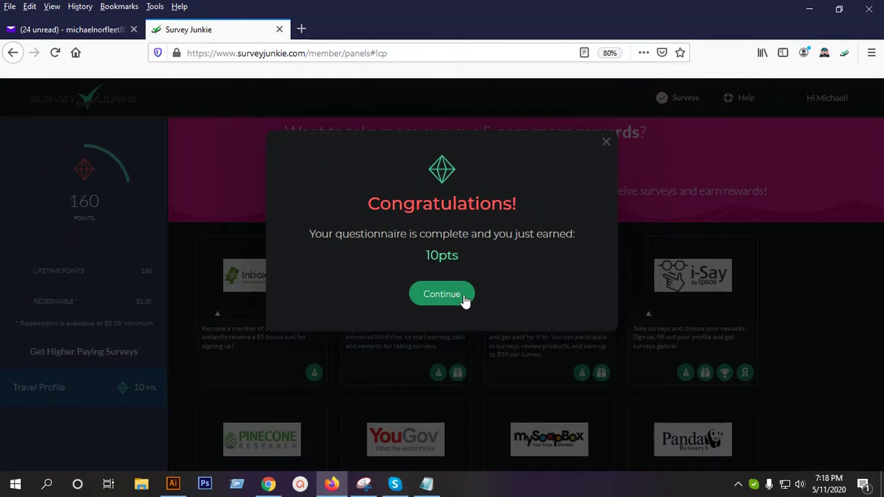
- Dismiss the questionnaire completion message and look through the list of market research firms offered for registration
{"action": "left_click", "coordinate": [464, 297]}
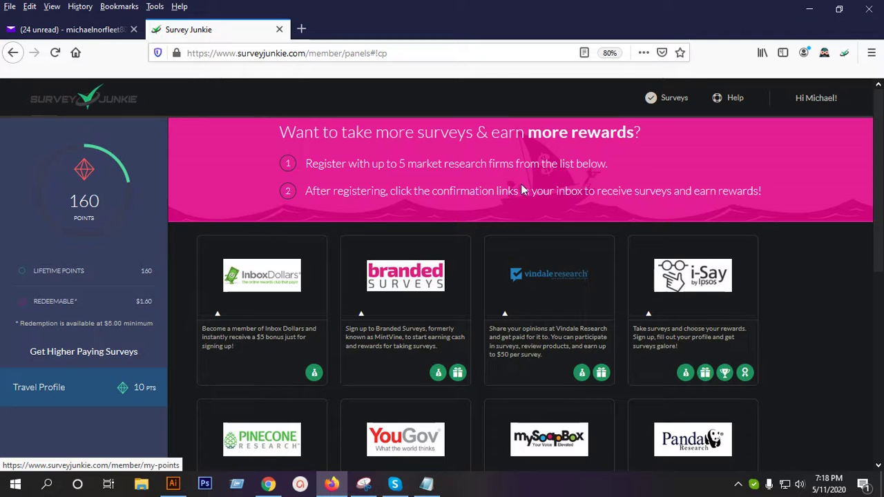
{"action": "scroll", "coordinate": [450, 154], "scroll_direction": "down", "scroll_amount": 2}
{"action": "scroll", "coordinate": [451, 160], "scroll_direction": "down", "scroll_amount": 4}
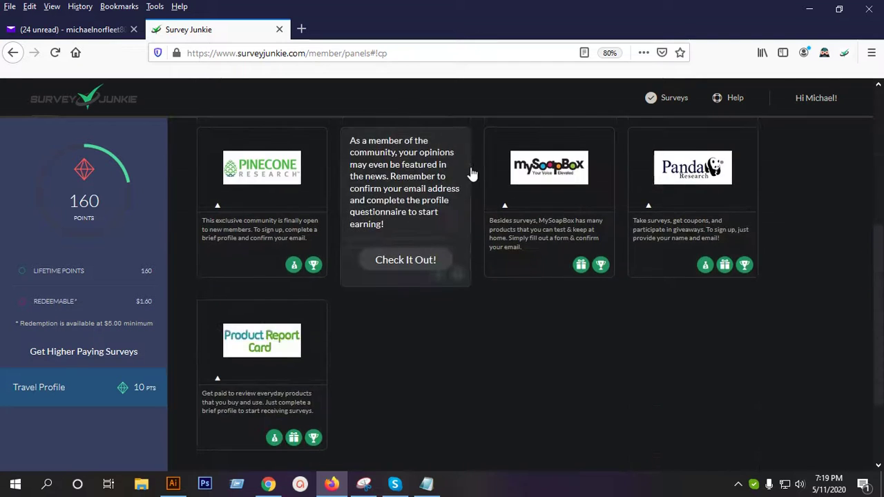
{"action": "scroll", "coordinate": [482, 178], "scroll_direction": "up", "scroll_amount": 6}
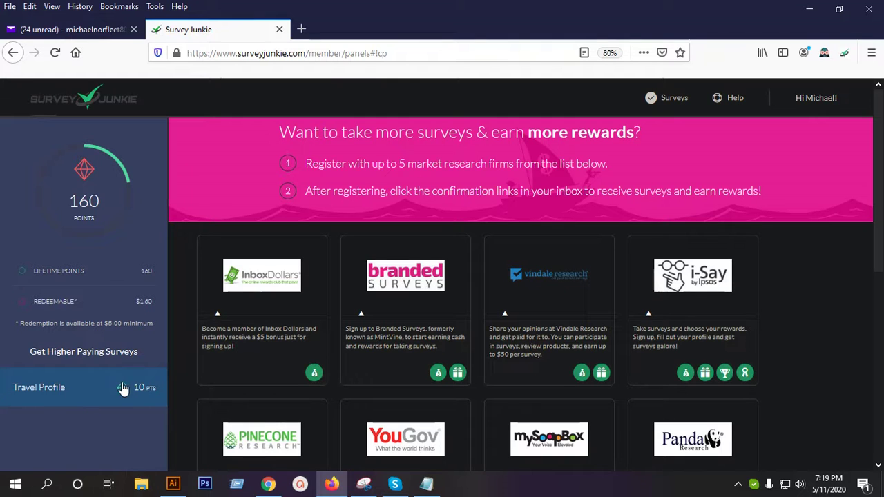
- Reload the member panels page, and try to load surveyjunkie.com/member instead
{"action": "left_click", "coordinate": [54, 52]}
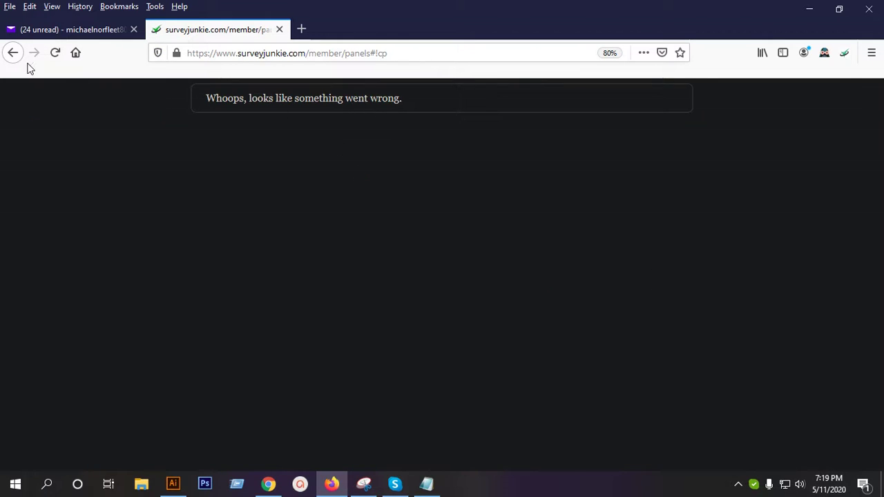
{"action": "left_click", "coordinate": [53, 55]}
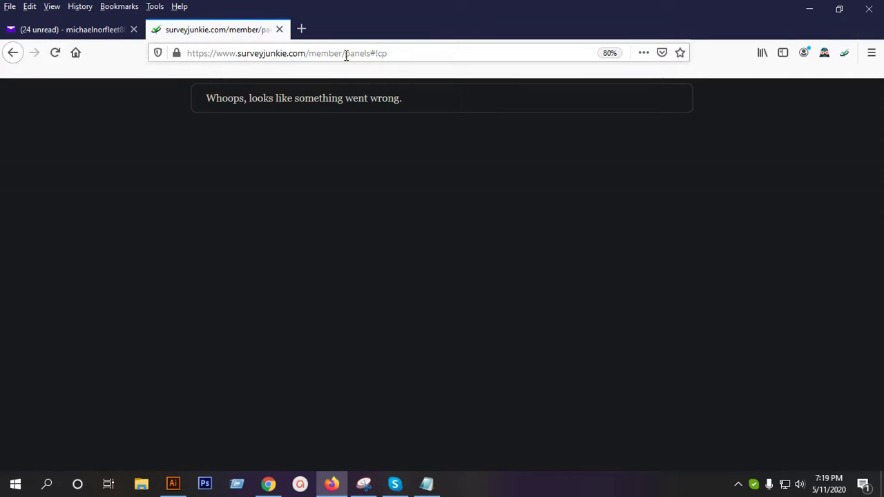
{"action": "left_click_drag", "start_coordinate": [343, 54], "coordinate": [566, 40]}
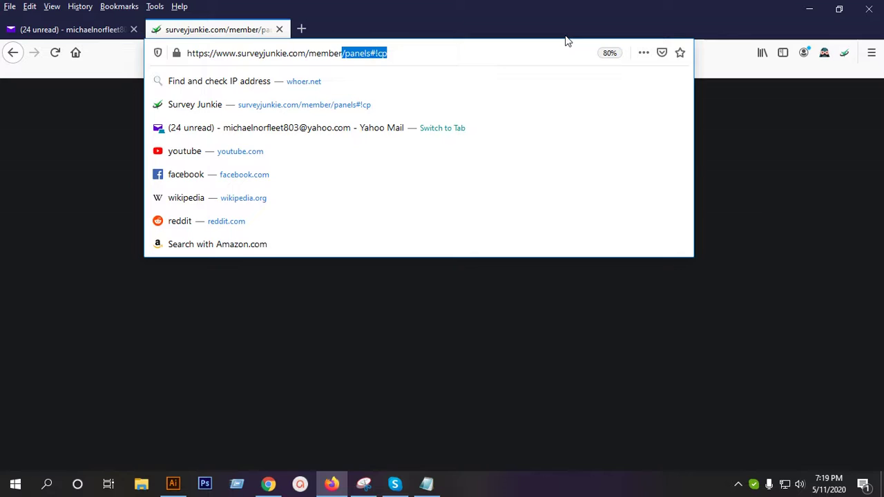
{"action": "key", "text": "BackSpace"}
{"action": "key", "text": "Return"}
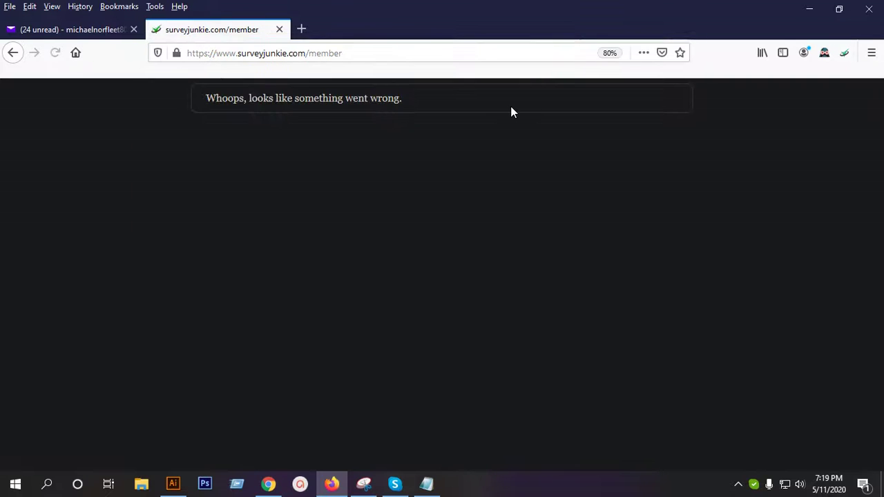
- Try to load the site's root address, surveyjunkie.com, in the same tab
{"action": "left_click_drag", "start_coordinate": [304, 53], "coordinate": [437, 62]}
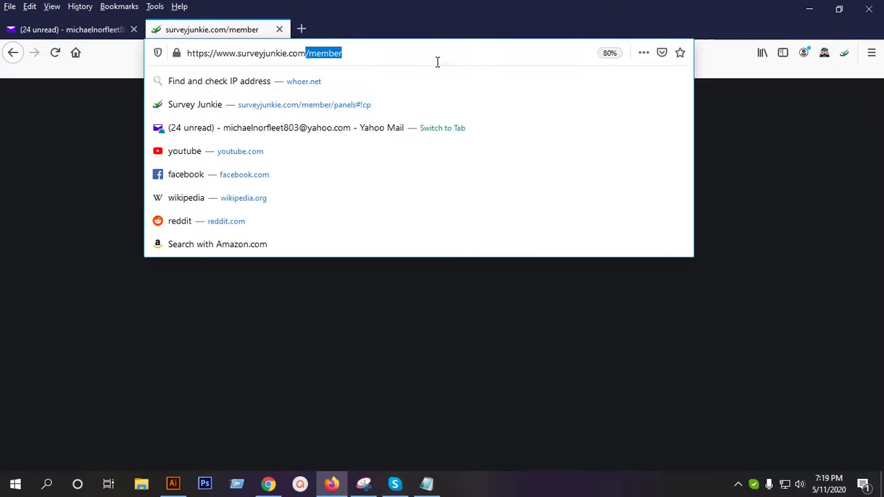
{"action": "key", "text": "BackSpace"}
{"action": "key", "text": "Return"}
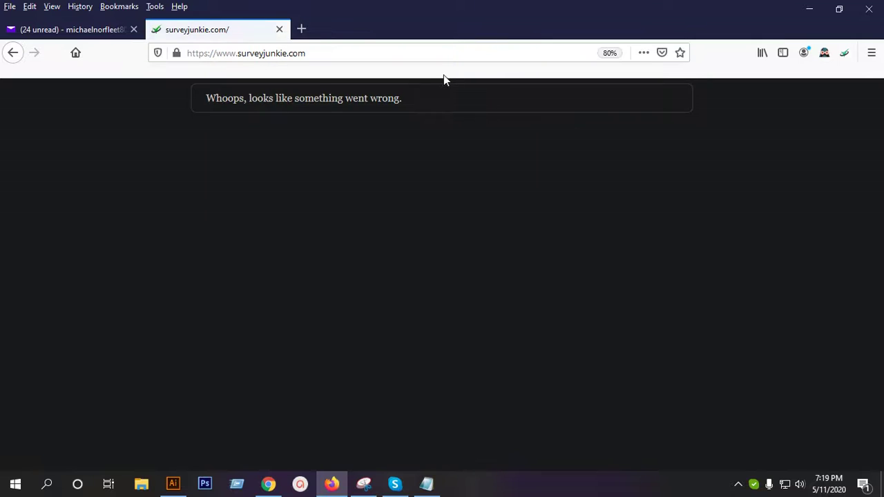
- Try to open surveyjunkie.com in a new browser tab, and compare it with the original tab
{"action": "left_click", "coordinate": [300, 31]}
{"action": "left_click", "coordinate": [294, 55]}
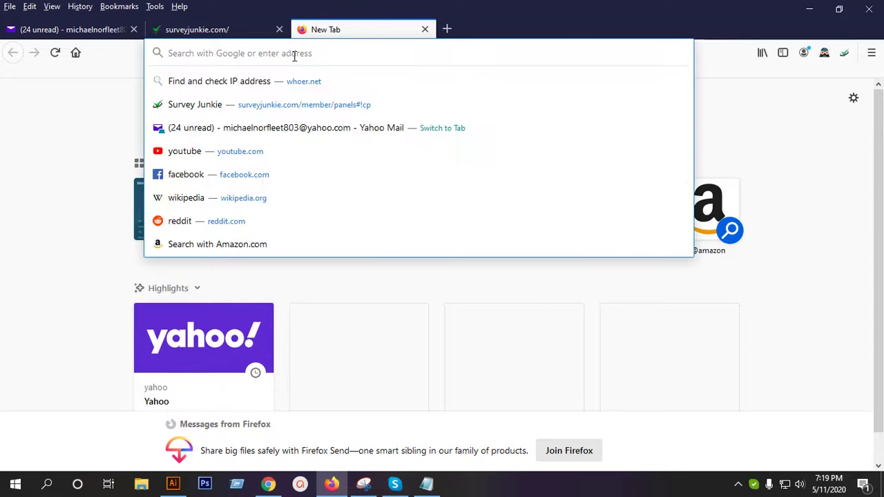
{"action": "type", "text": "surveyjunkie.com/"}
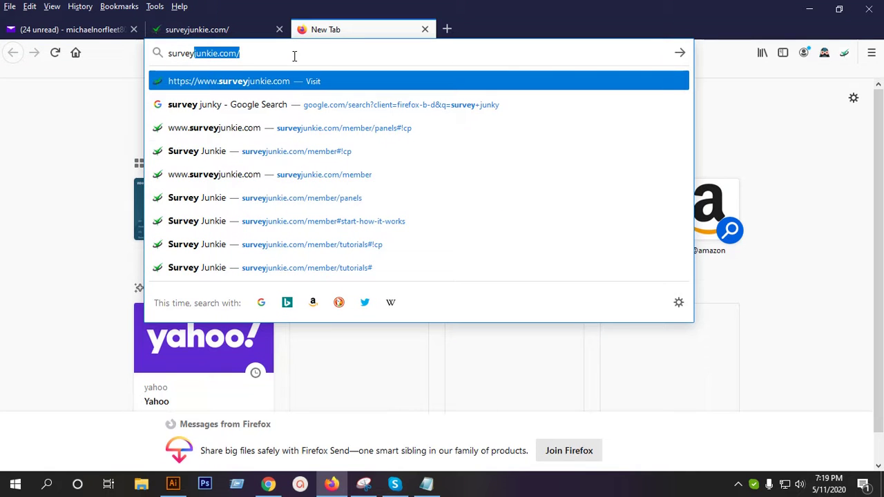
{"action": "key", "text": "Return"}
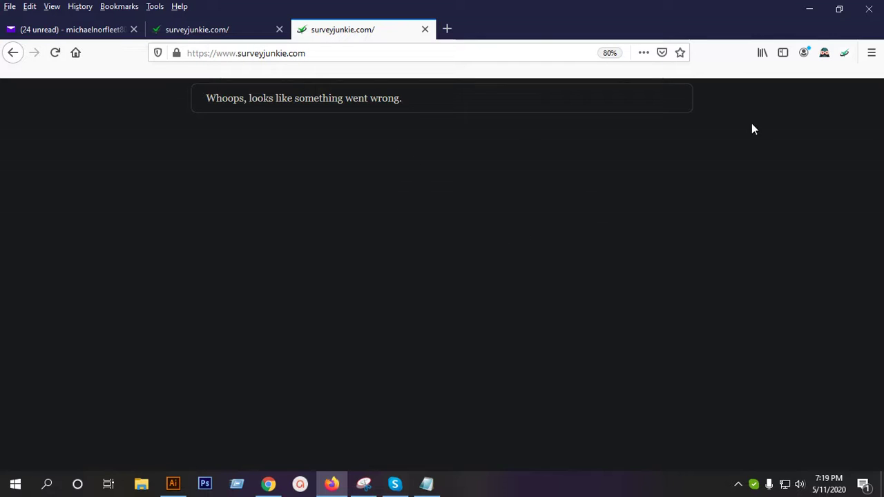
{"action": "left_click", "coordinate": [192, 31]}
{"action": "left_click", "coordinate": [341, 30]}
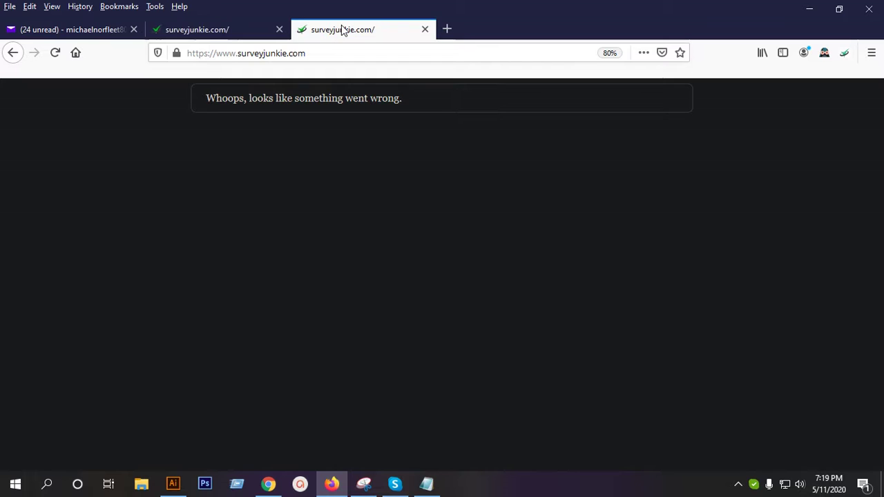
{"action": "left_click", "coordinate": [231, 32]}
- Show the hidden system tray icons
{"action": "left_click", "coordinate": [740, 485]}
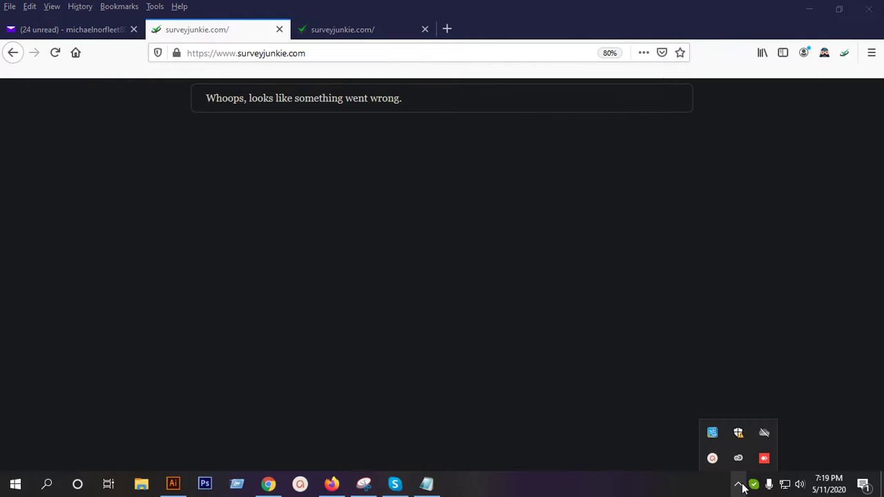